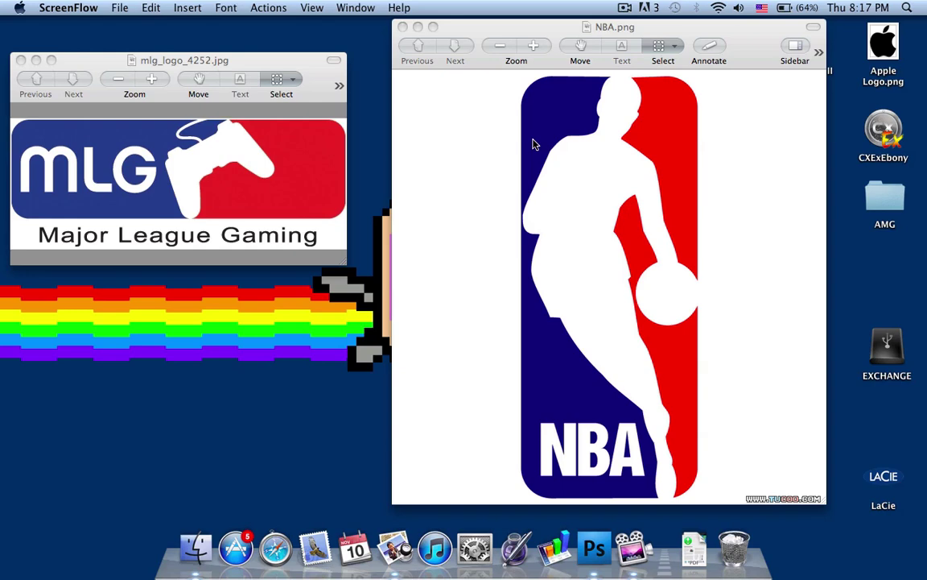
Review the NBA and MLG reference logos, then preview Apple Logo.png and open it in Preview
{"action": "left_click", "coordinate": [549, 36]}
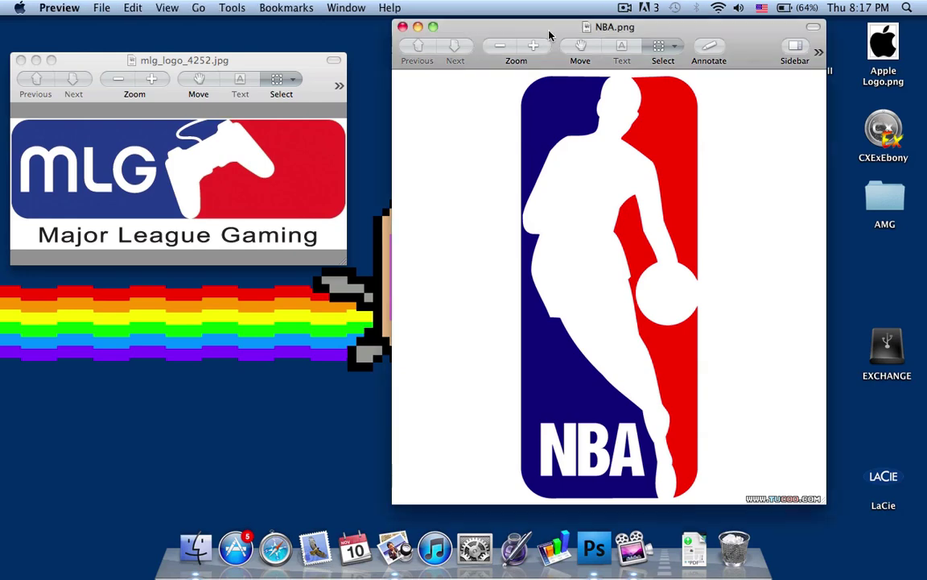
{"action": "left_click", "coordinate": [310, 79]}
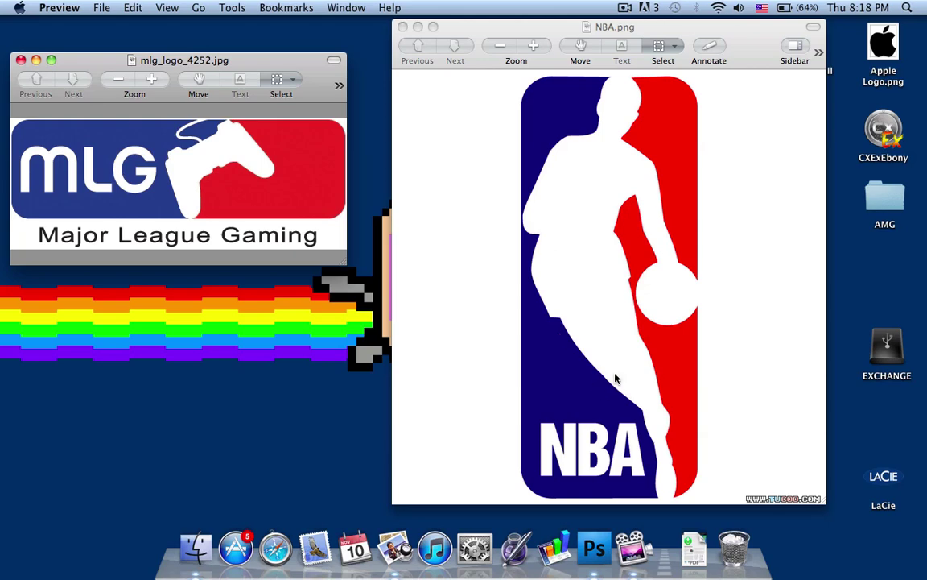
{"action": "left_click", "coordinate": [749, 53]}
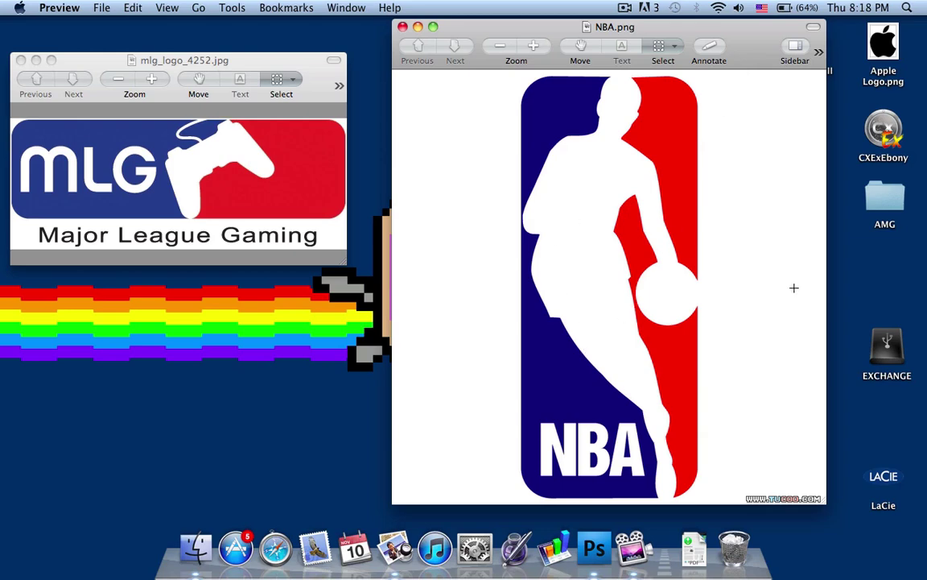
{"action": "left_click", "coordinate": [869, 64]}
{"action": "key", "text": "space"}
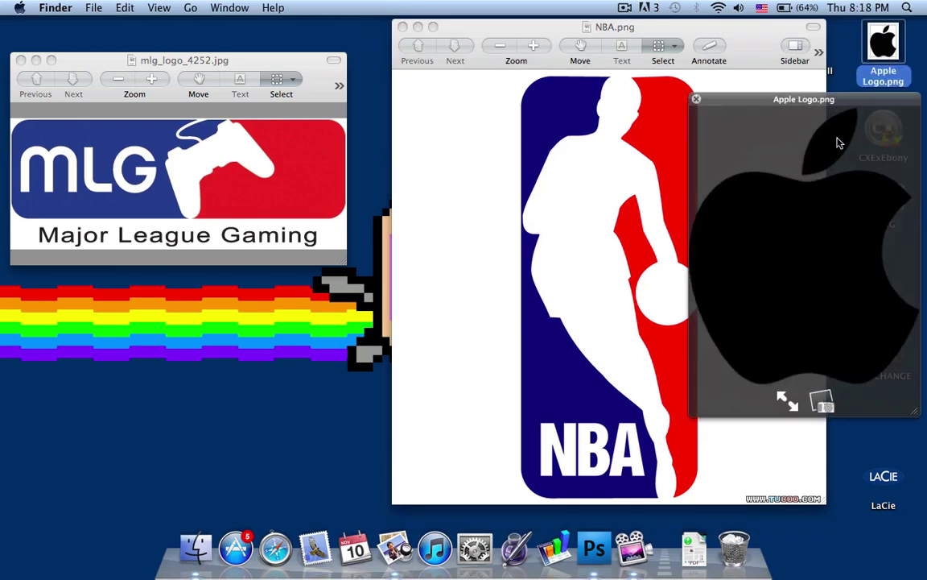
{"action": "double_click", "coordinate": [813, 172]}
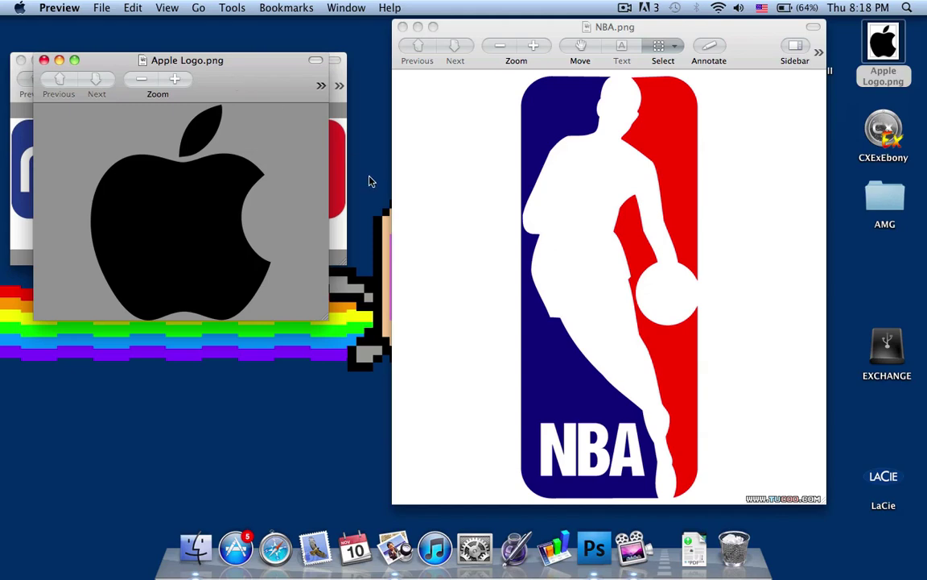
Quit Preview and open Apple Logo.png in Photoshop via its Dock icon
{"action": "key", "text": "super+q"}
{"action": "left_click", "coordinate": [594, 547]}
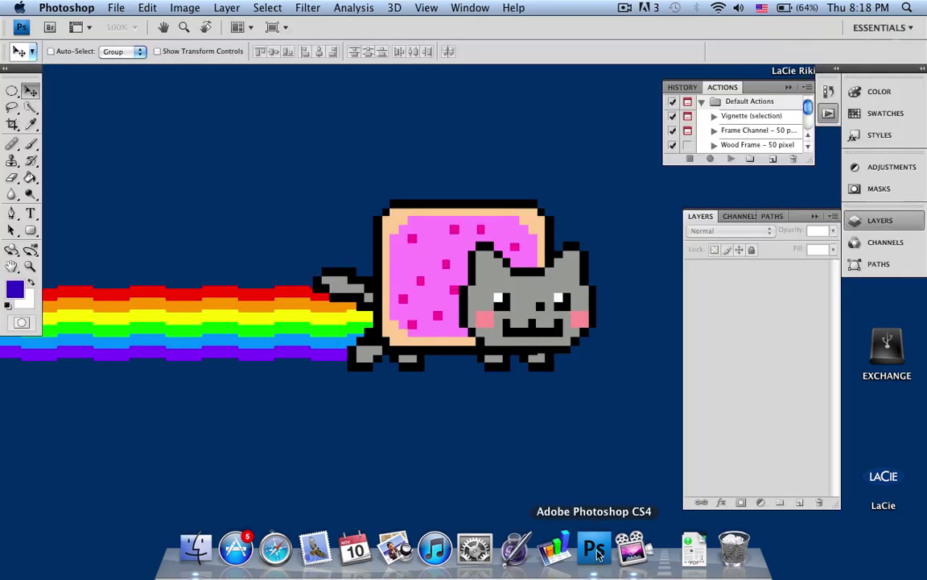
{"action": "key", "text": "super+h"}
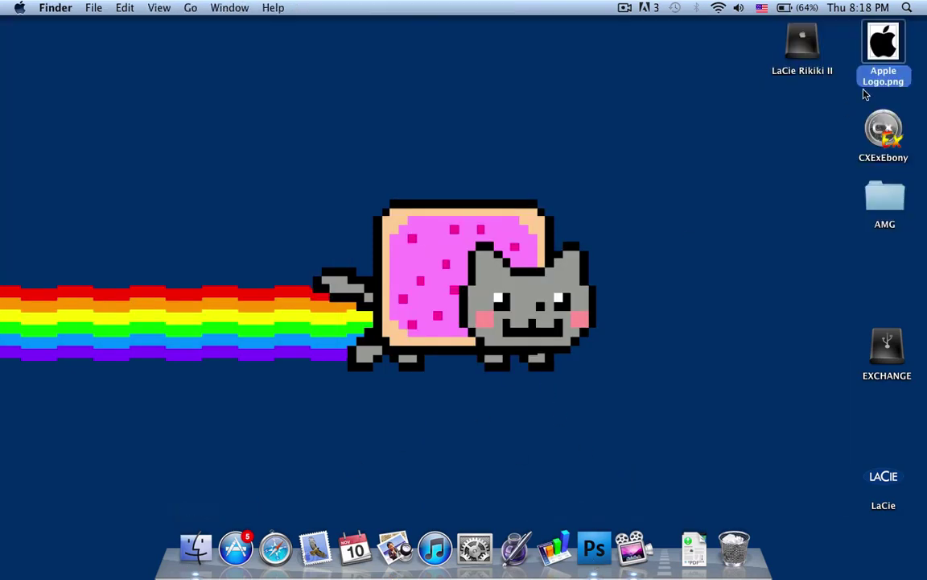
{"action": "left_click_drag", "start_coordinate": [892, 32], "coordinate": [597, 548]}
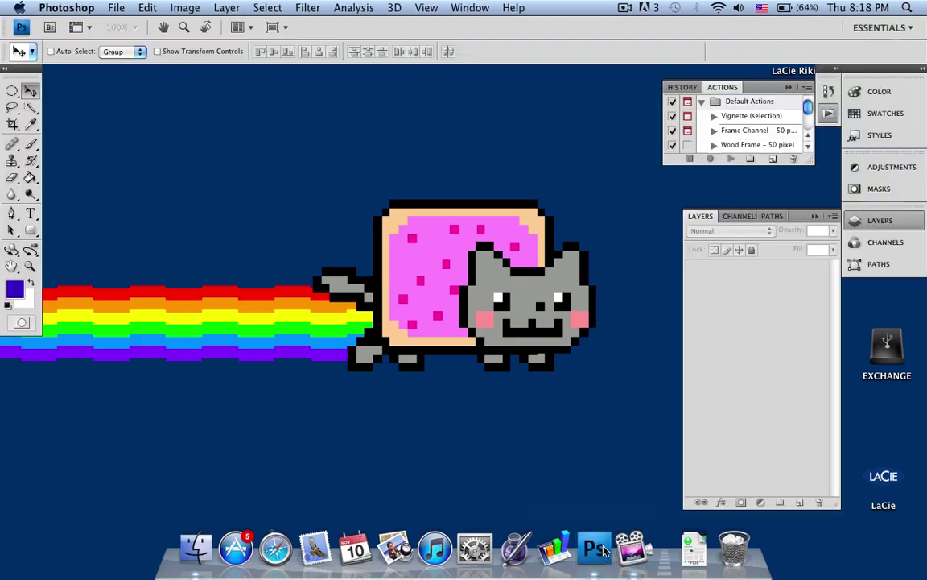
Create a new 750 × 400 px document, then move and enlarge its window
{"action": "left_click", "coordinate": [115, 7]}
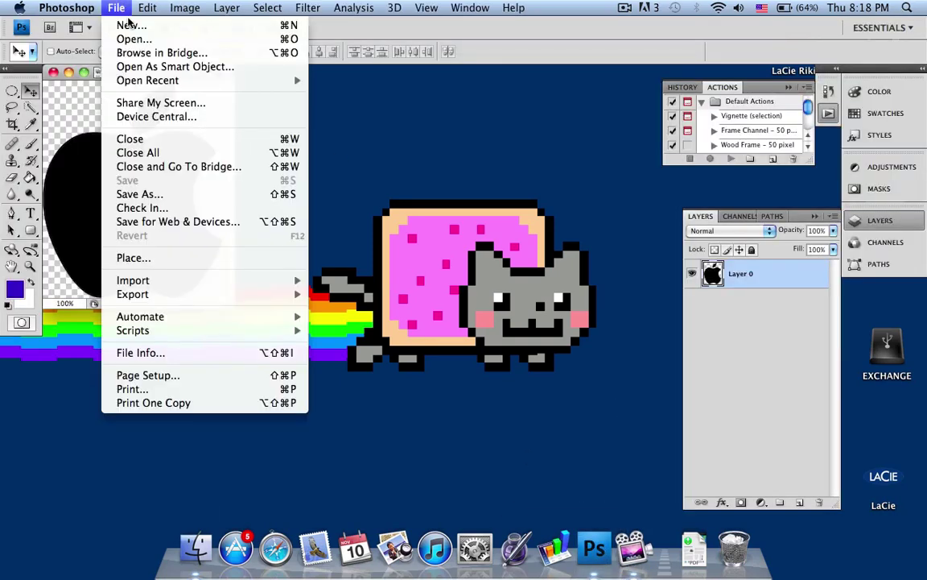
{"action": "left_click", "coordinate": [125, 26]}
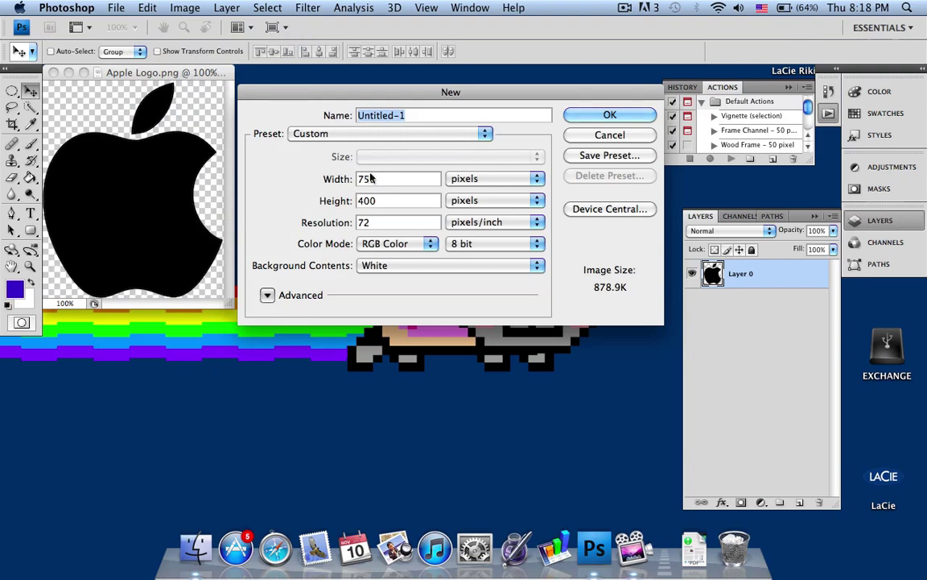
{"action": "left_click", "coordinate": [606, 117]}
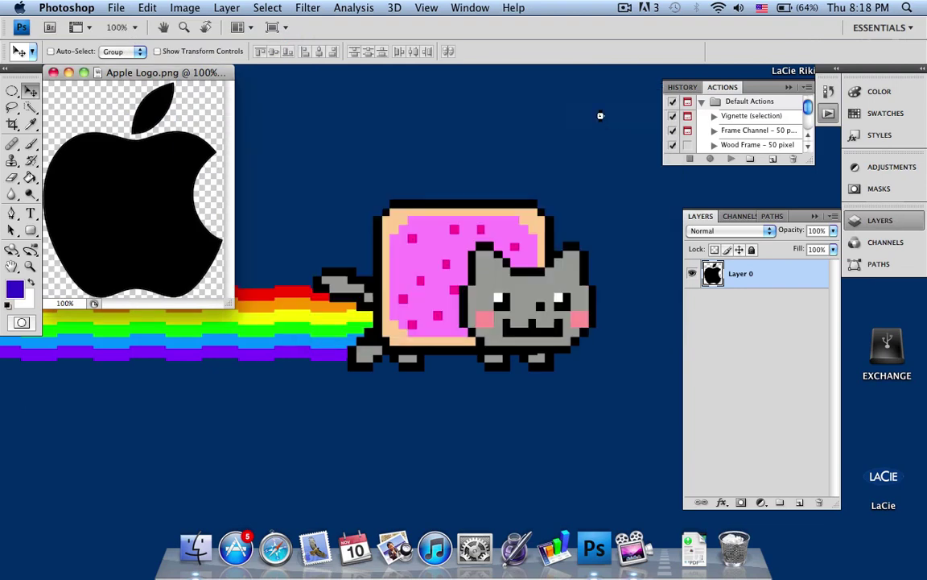
{"action": "left_click_drag", "start_coordinate": [379, 71], "coordinate": [394, 113]}
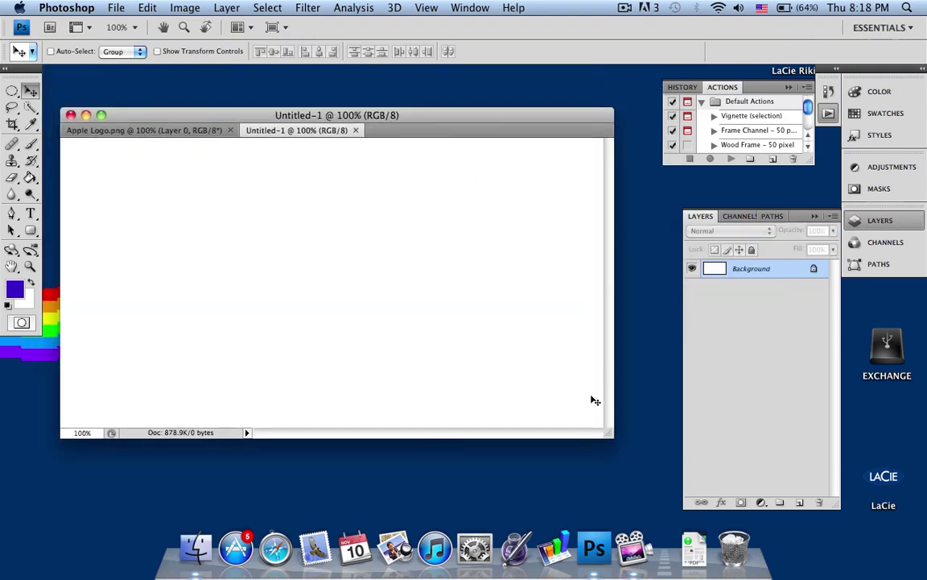
{"action": "left_click_drag", "start_coordinate": [611, 437], "coordinate": [687, 489]}
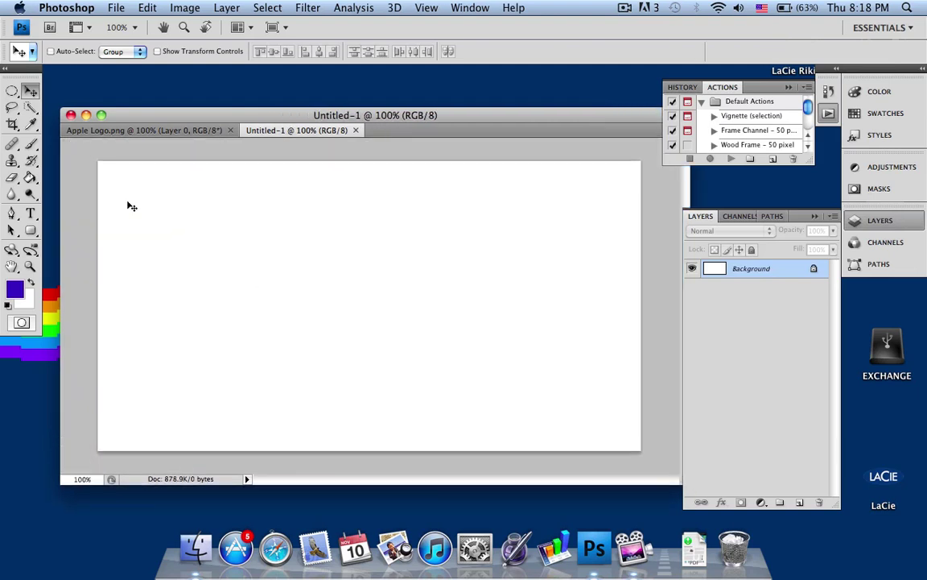
Draw a blue rounded rectangle over most of the Untitled-1 canvas, then show Apple Logo.png
{"action": "left_click", "coordinate": [32, 231]}
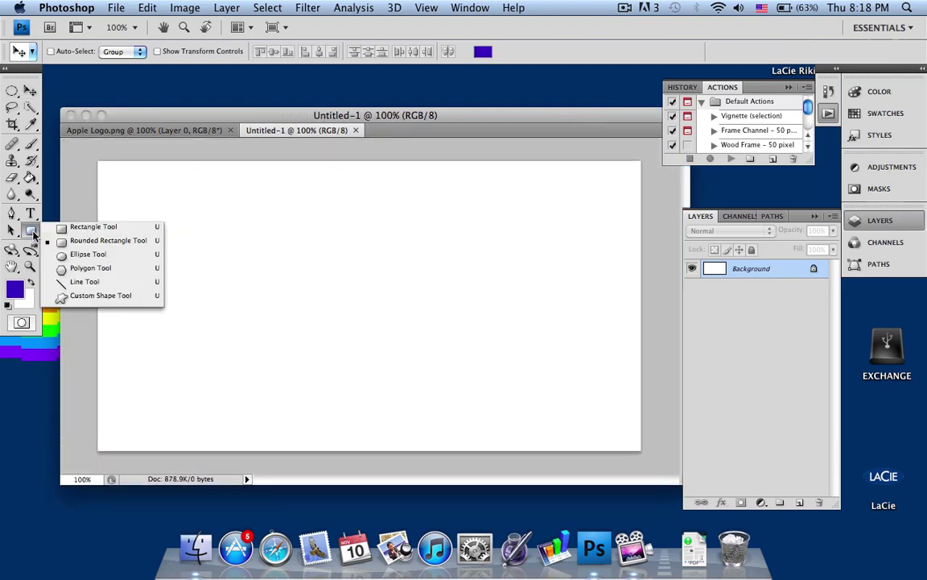
{"action": "left_click", "coordinate": [92, 240]}
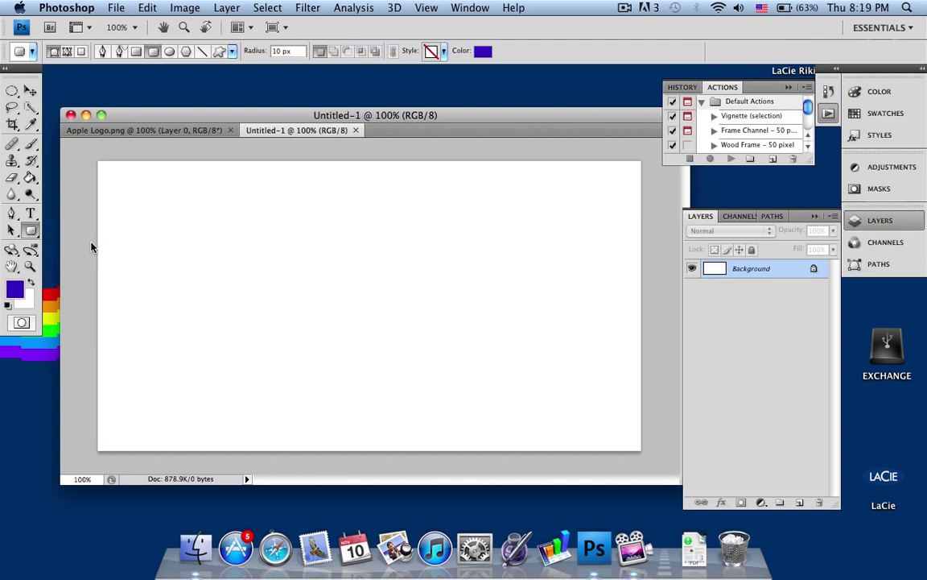
{"action": "left_click_drag", "start_coordinate": [104, 170], "coordinate": [634, 443]}
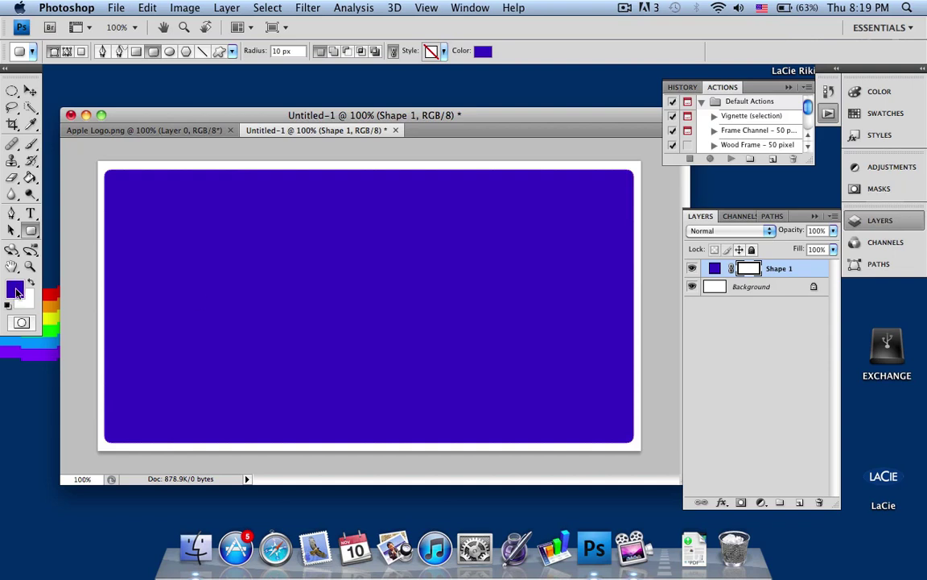
{"action": "left_click", "coordinate": [15, 291]}
{"action": "left_click", "coordinate": [615, 133]}
{"action": "left_click", "coordinate": [127, 129]}
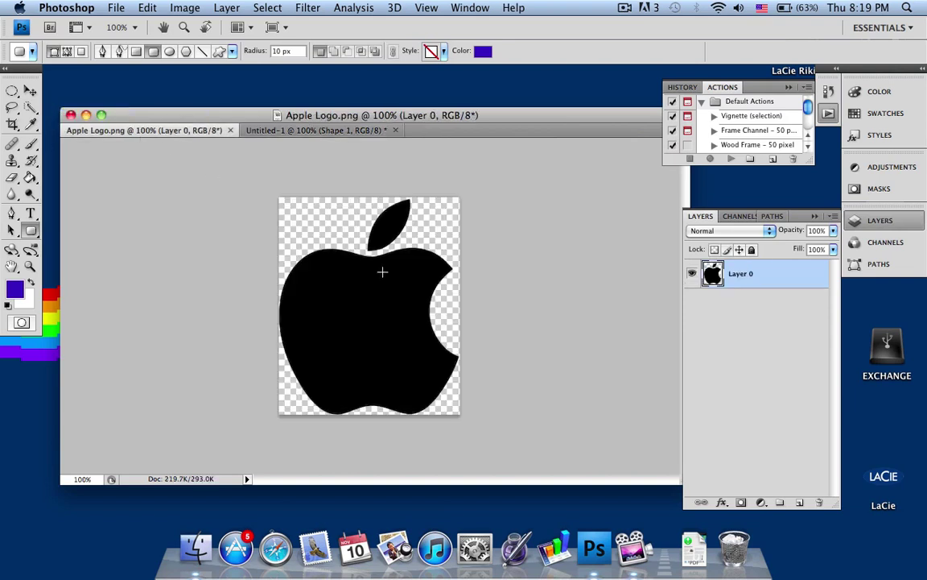
Quick-select the apple body and leaf in add mode, arranging both document windows
{"action": "left_click", "coordinate": [31, 108]}
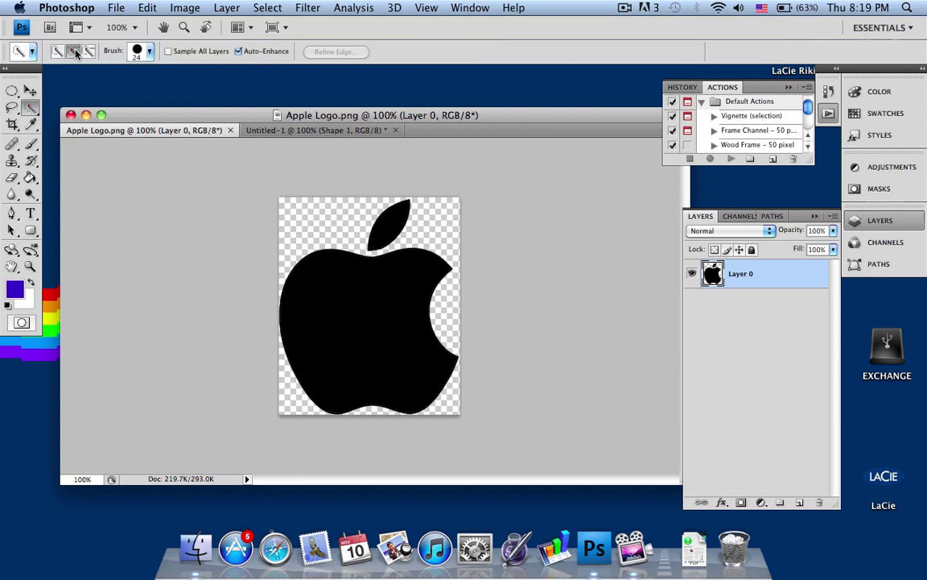
{"action": "left_click", "coordinate": [74, 52]}
{"action": "left_click", "coordinate": [333, 283]}
{"action": "left_click", "coordinate": [391, 223]}
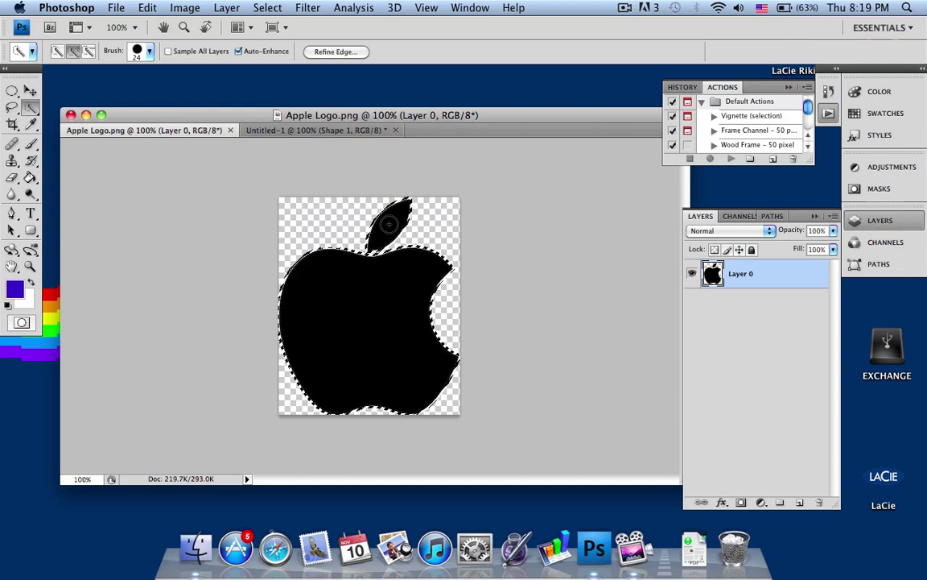
{"action": "left_click_drag", "start_coordinate": [316, 129], "coordinate": [408, 193]}
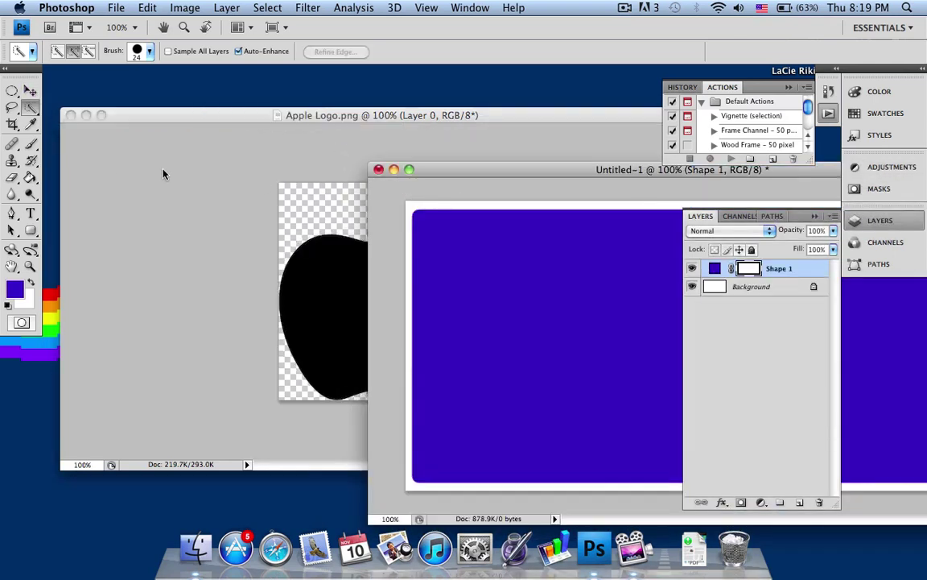
{"action": "left_click_drag", "start_coordinate": [184, 119], "coordinate": [23, 121]}
Drag the apple into Untitled-1, close Apple Logo.png, and centre the apple
{"action": "left_click", "coordinate": [30, 91]}
{"action": "left_click_drag", "start_coordinate": [197, 302], "coordinate": [621, 338]}
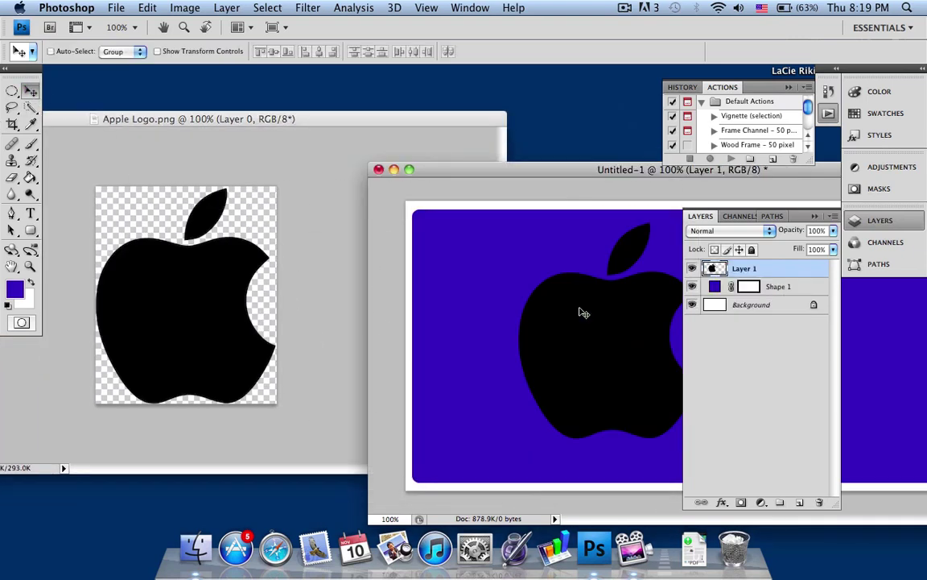
{"action": "left_click_drag", "start_coordinate": [313, 124], "coordinate": [504, 133]}
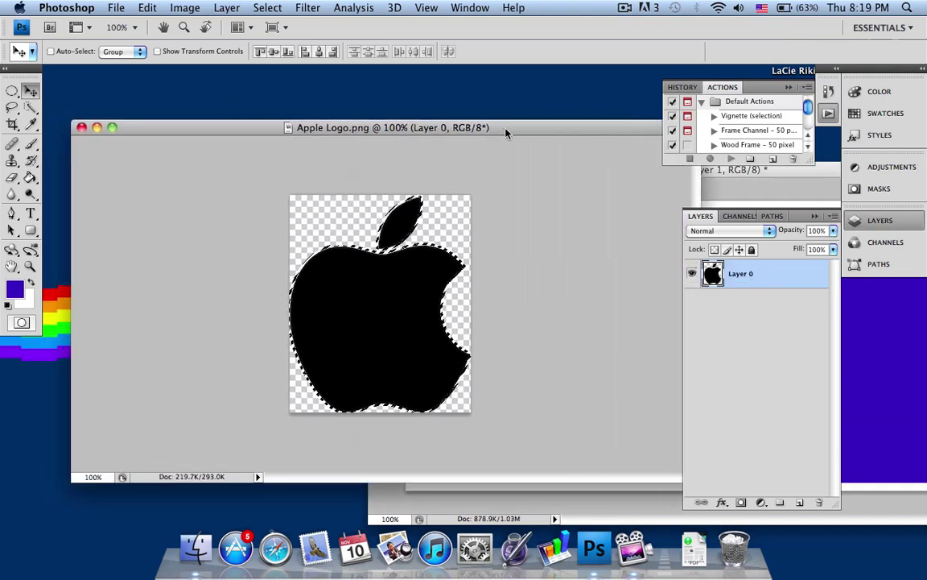
{"action": "left_click", "coordinate": [78, 128]}
{"action": "left_click_drag", "start_coordinate": [558, 174], "coordinate": [238, 92]}
{"action": "left_click_drag", "start_coordinate": [315, 267], "coordinate": [391, 283]}
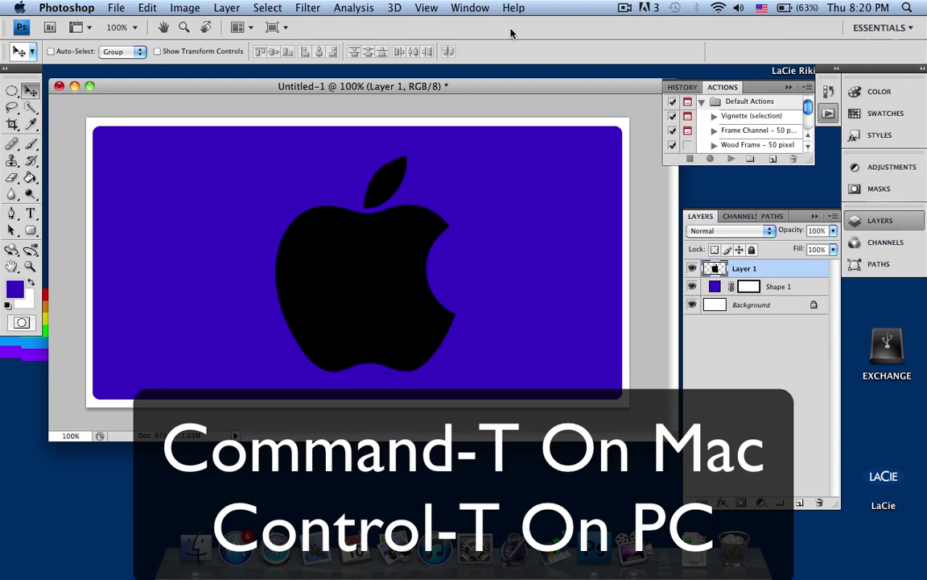
Free Transform the apple: enlarge it, move it up, and tilt it about 11 degrees
{"action": "left_click", "coordinate": [514, 8]}
{"action": "type", "text": "fre"}
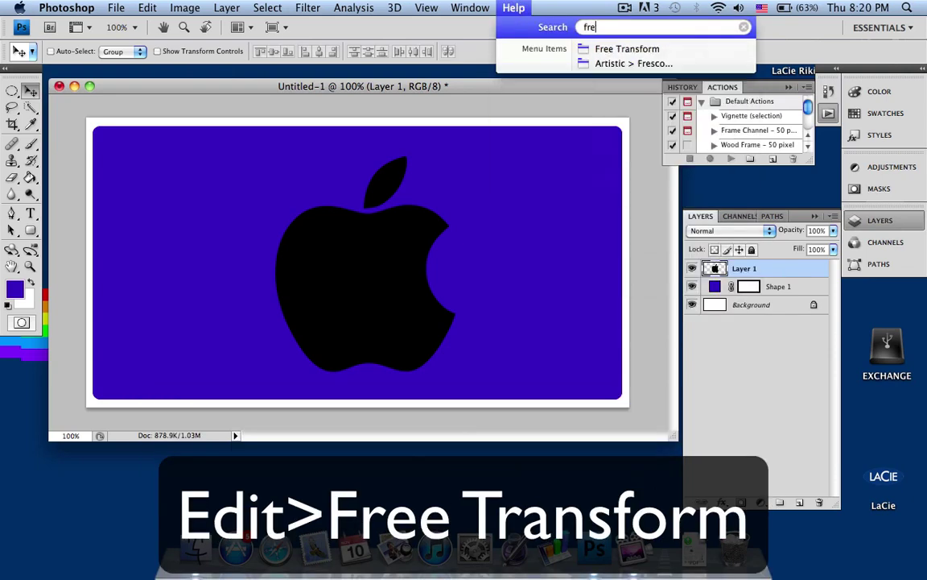
{"action": "type", "text": "e"}
{"action": "key", "text": "Return"}
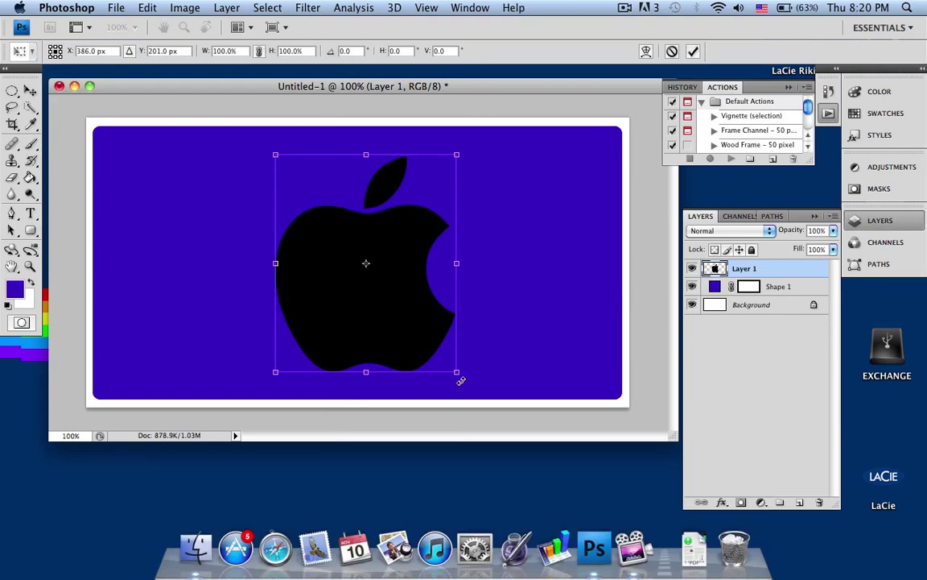
{"action": "left_click_drag", "start_coordinate": [456, 372], "coordinate": [488, 409]}
{"action": "left_click_drag", "start_coordinate": [412, 323], "coordinate": [407, 301]}
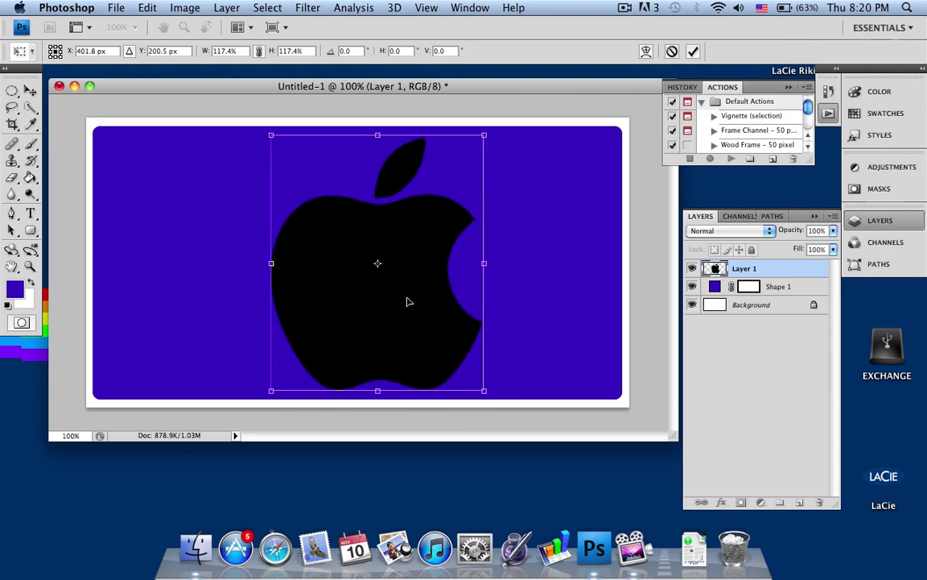
{"action": "left_click_drag", "start_coordinate": [387, 405], "coordinate": [407, 403]}
{"action": "left_click_drag", "start_coordinate": [410, 336], "coordinate": [395, 340]}
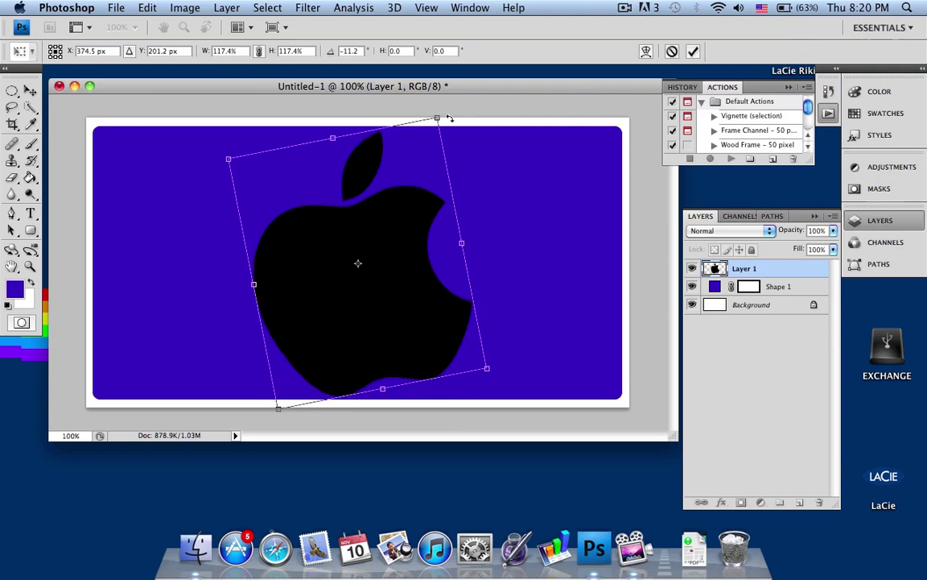
Fine-tune the apple to 121.8% scale at -11.2° and commit the transform
{"action": "left_click_drag", "start_coordinate": [438, 118], "coordinate": [441, 109]}
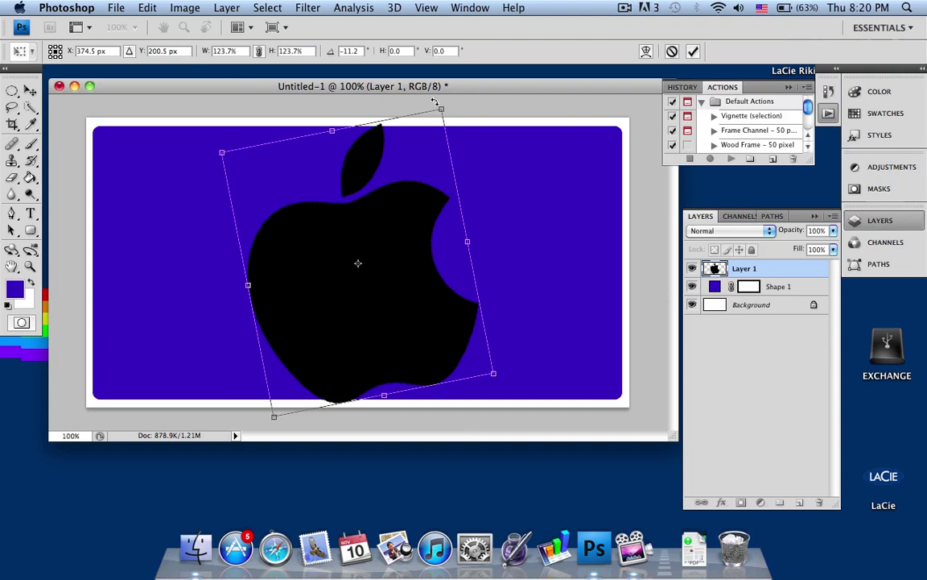
{"action": "left_click_drag", "start_coordinate": [441, 108], "coordinate": [438, 119]}
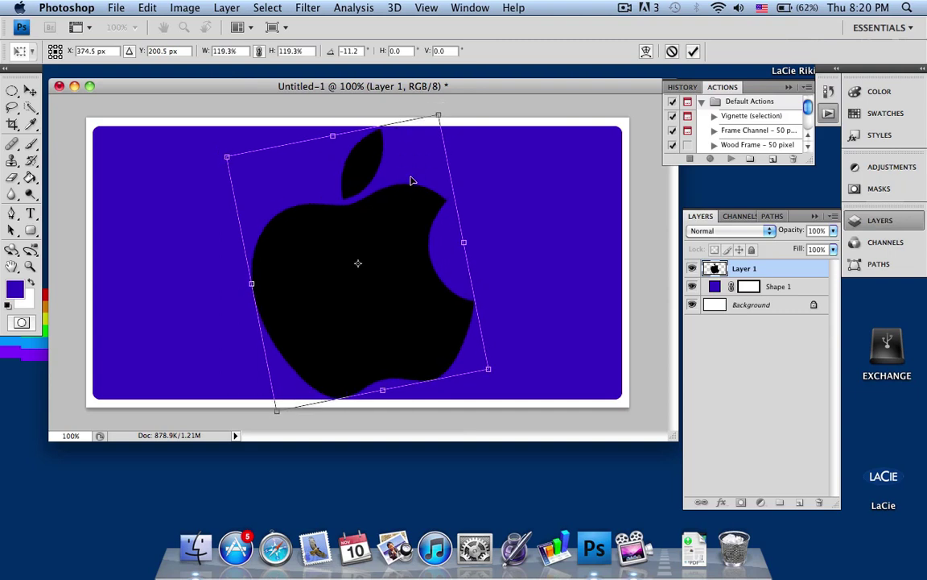
{"action": "left_click_drag", "start_coordinate": [438, 118], "coordinate": [442, 110]}
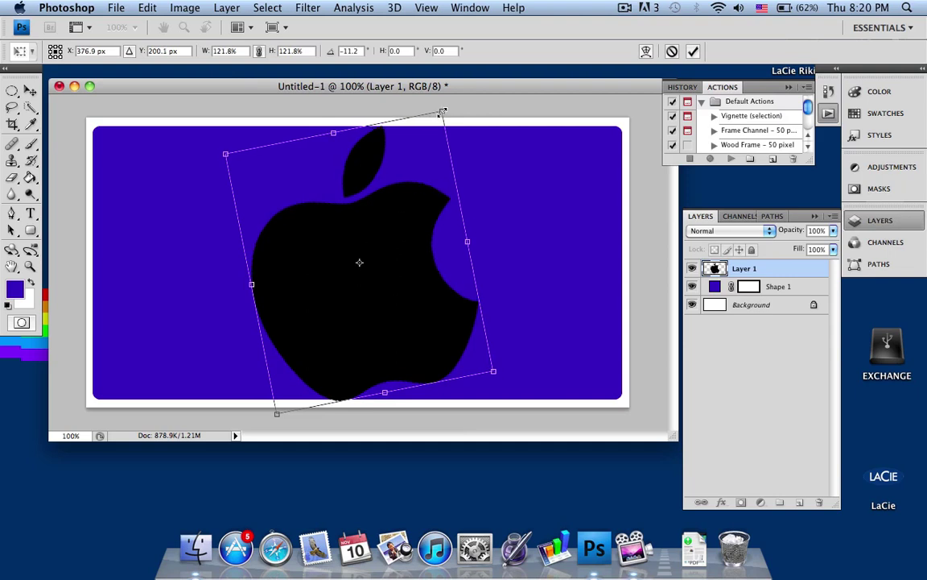
{"action": "left_click_drag", "start_coordinate": [403, 263], "coordinate": [401, 264]}
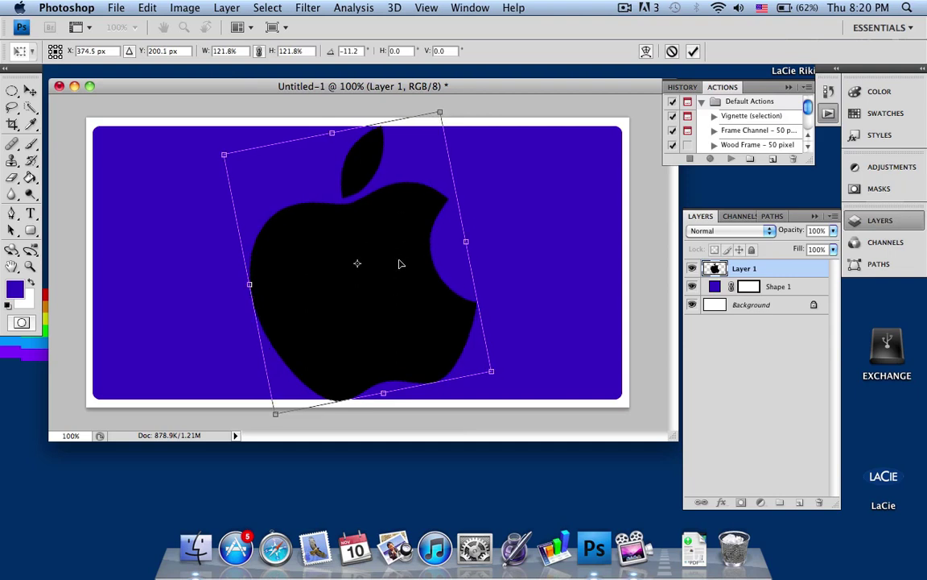
{"action": "left_click", "coordinate": [29, 91]}
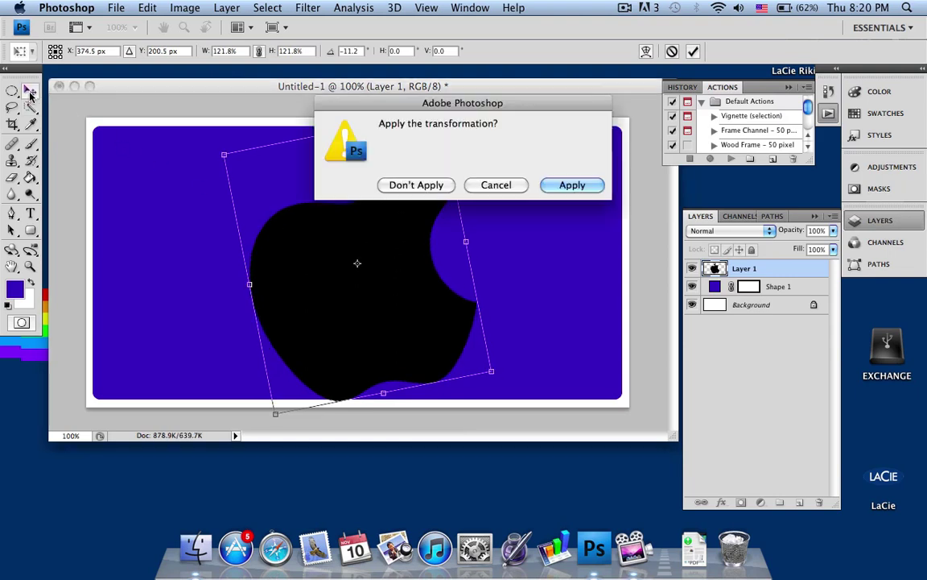
{"action": "left_click", "coordinate": [591, 188]}
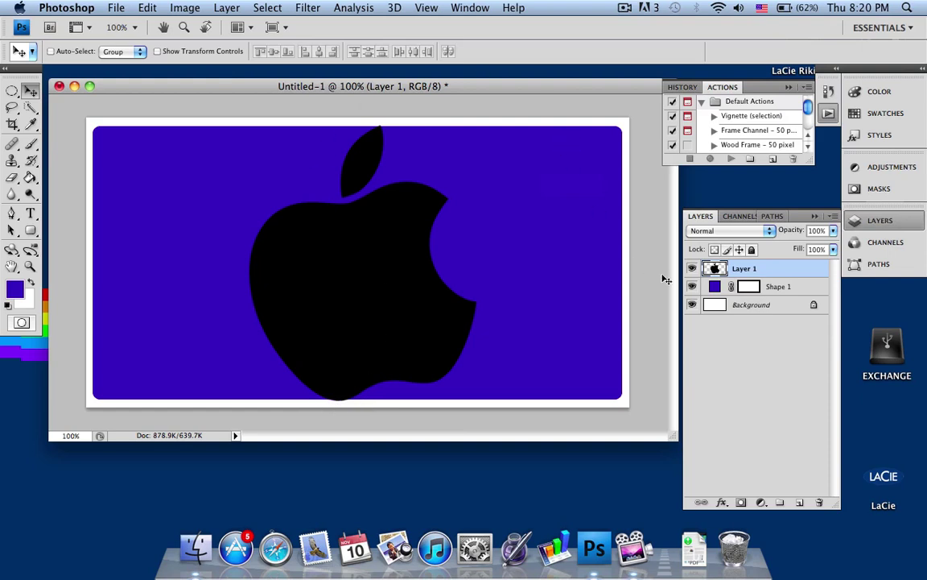
{"action": "left_click", "coordinate": [781, 288]}
Duplicate the Shape 1 layer as Shape 1 copy
{"action": "right_click", "coordinate": [781, 290]}
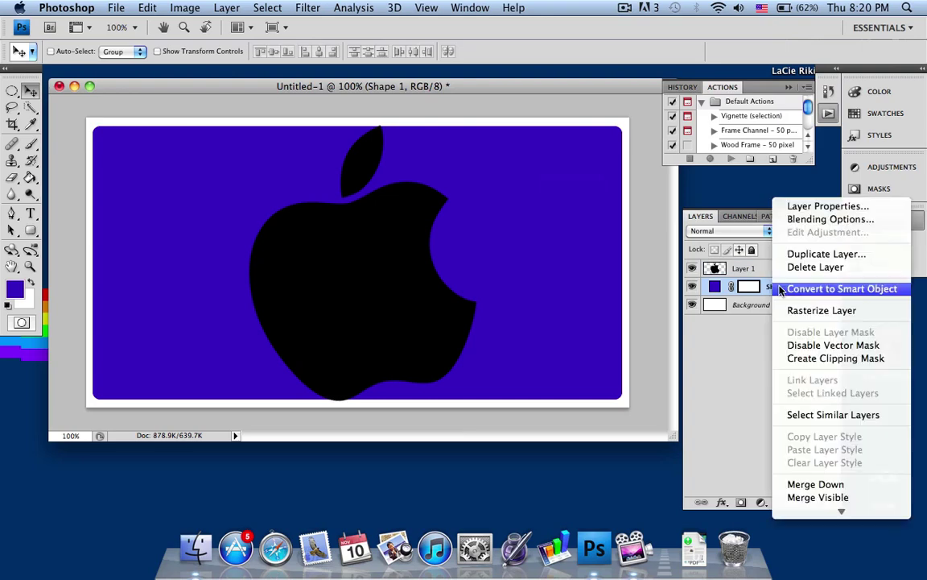
{"action": "left_click", "coordinate": [832, 255]}
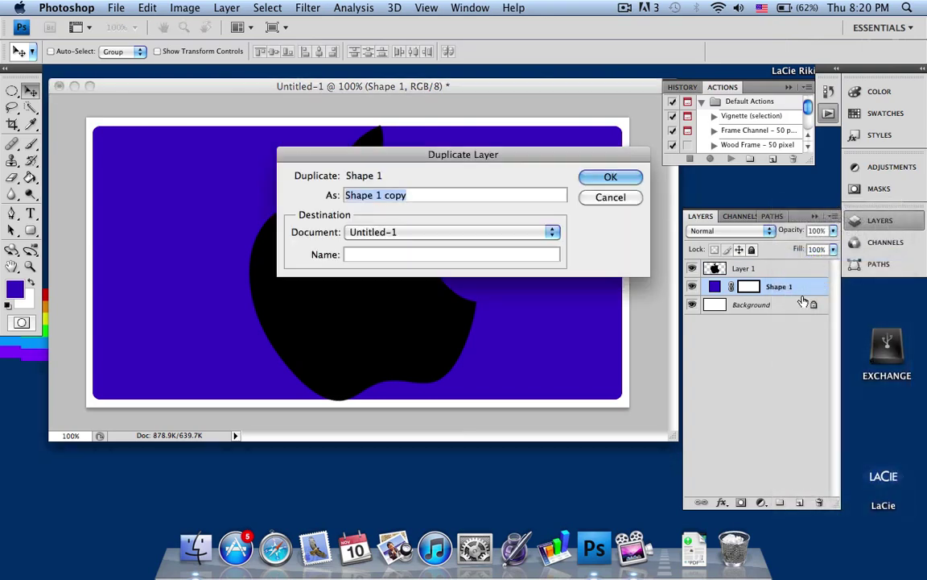
{"action": "key", "text": "Return"}
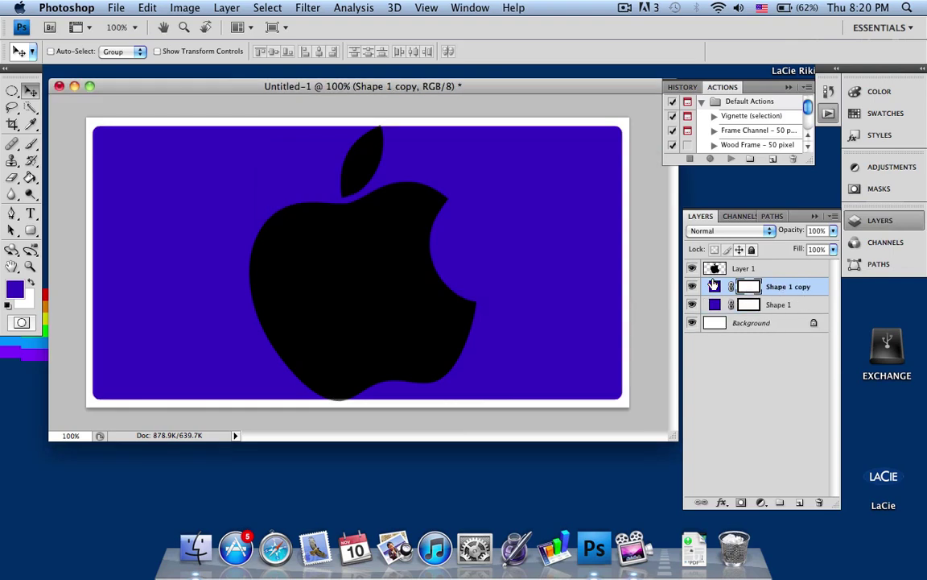
Give Shape 1 copy a red (ff0000) Color Overlay
{"action": "double_click", "coordinate": [761, 288]}
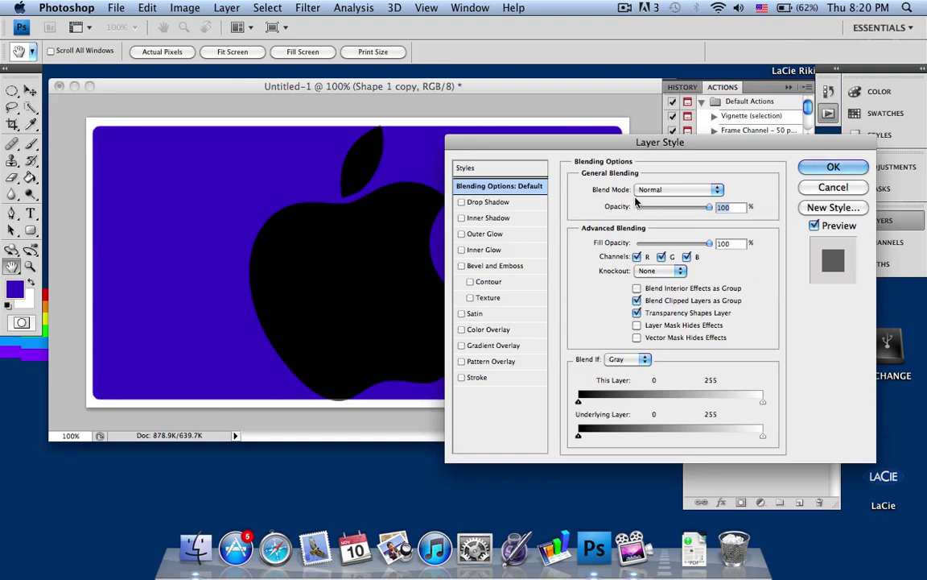
{"action": "left_click_drag", "start_coordinate": [545, 151], "coordinate": [516, 130]}
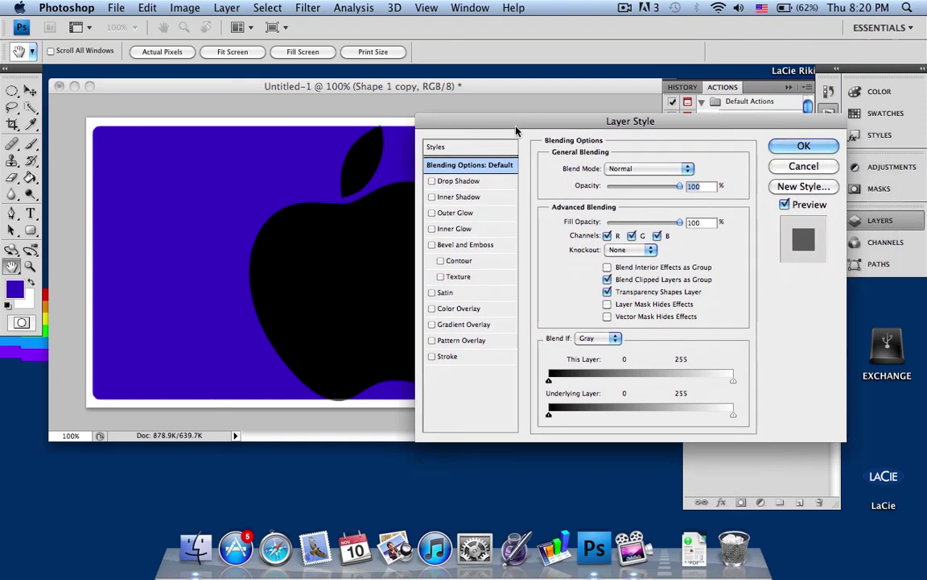
{"action": "left_click", "coordinate": [461, 309]}
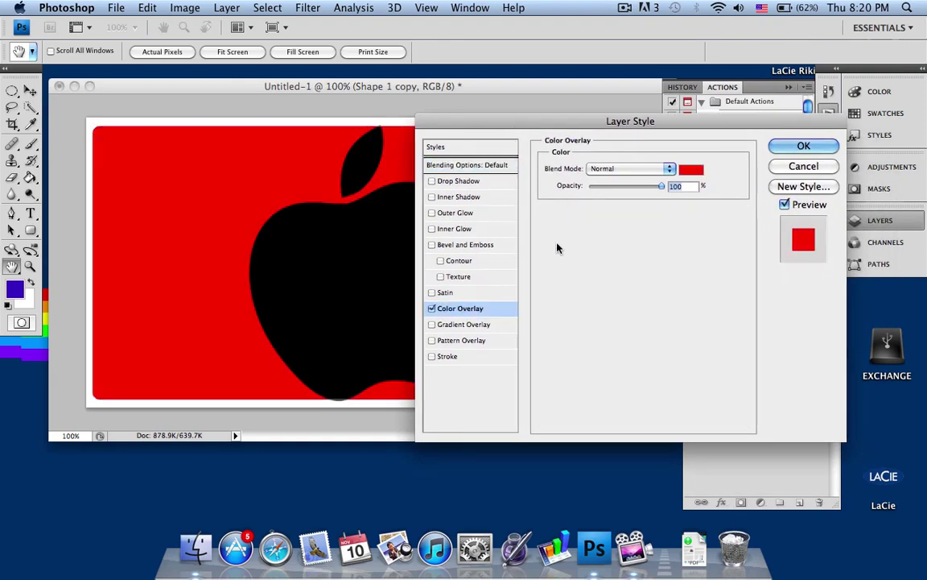
{"action": "left_click", "coordinate": [693, 170]}
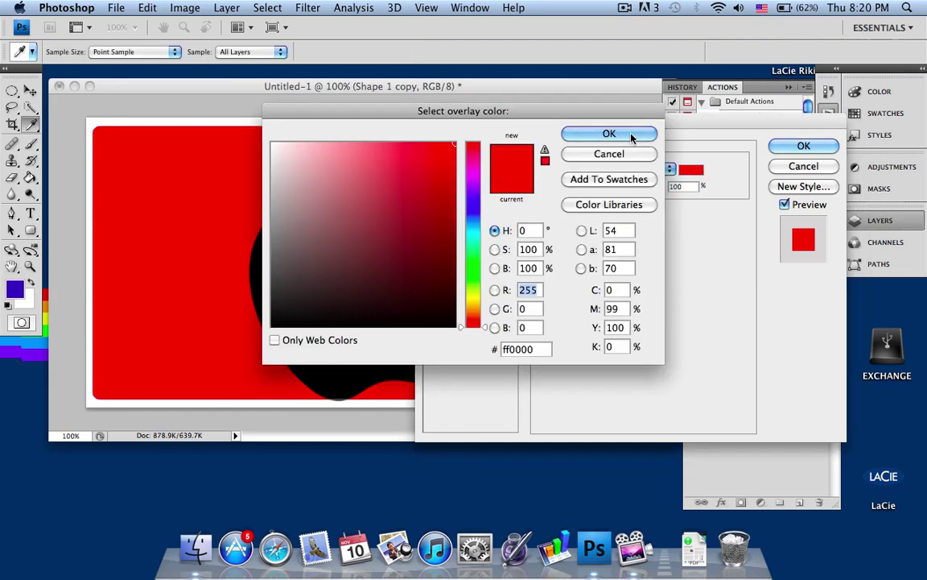
{"action": "left_click", "coordinate": [587, 131]}
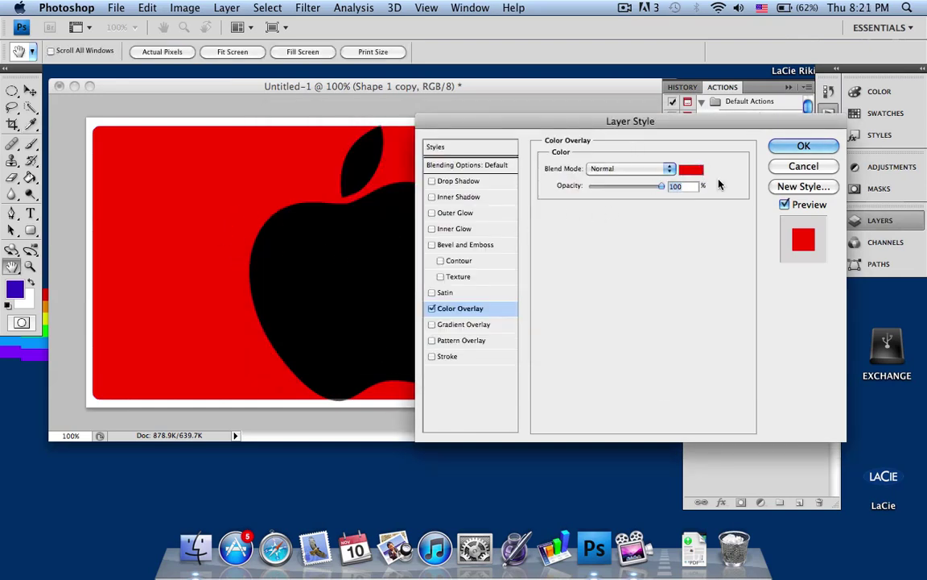
{"action": "left_click", "coordinate": [804, 146]}
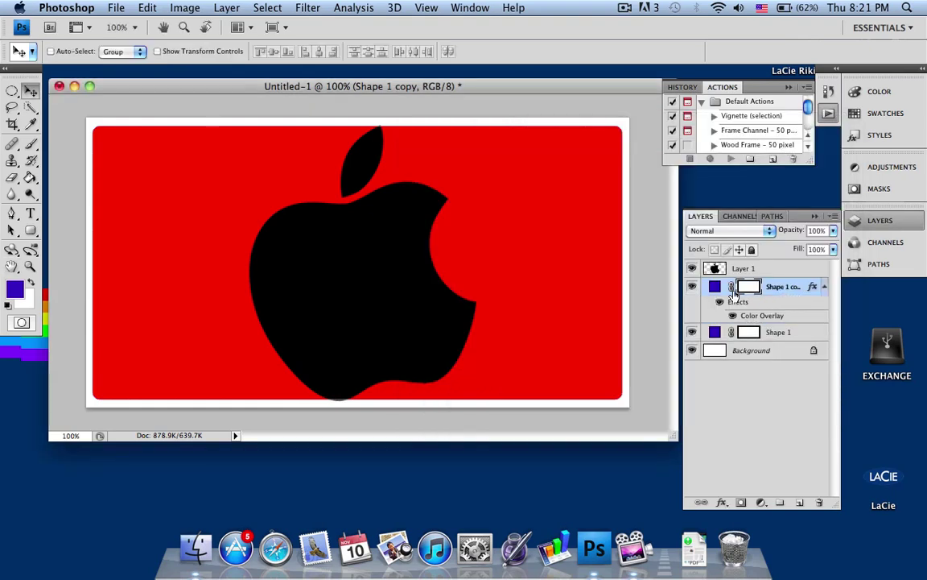
Toggle visibility of Layer 1 and Shape 1 copy to compare the layers
{"action": "left_click", "coordinate": [692, 269]}
{"action": "left_click", "coordinate": [692, 271]}
{"action": "left_click", "coordinate": [692, 287]}
{"action": "left_click", "coordinate": [693, 287]}
{"action": "left_click", "coordinate": [692, 287]}
{"action": "left_click", "coordinate": [693, 288]}
Set the Eraser to 149 px and accept rasterizing Shape 1 copy
{"action": "left_click", "coordinate": [11, 178]}
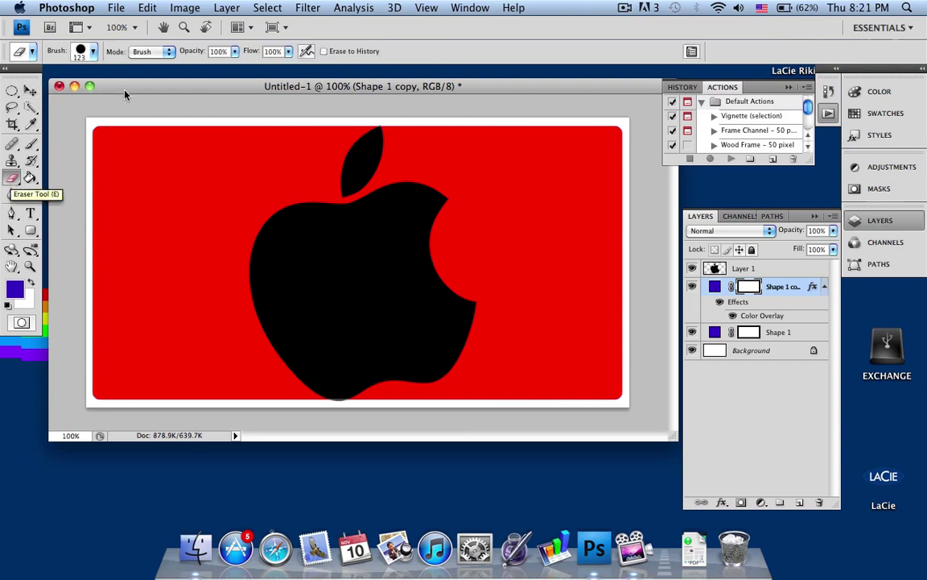
{"action": "left_click", "coordinate": [93, 52]}
{"action": "left_click_drag", "start_coordinate": [102, 94], "coordinate": [105, 93]}
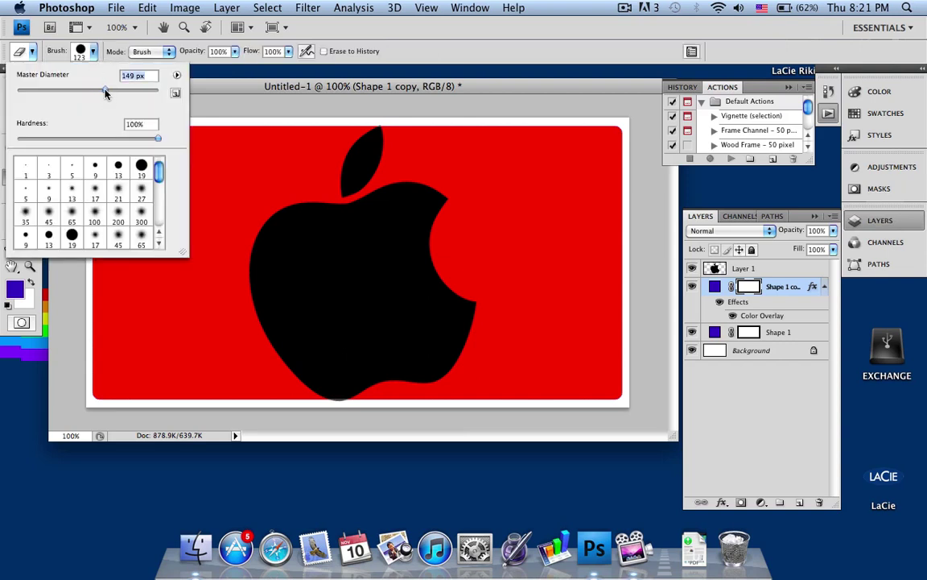
{"action": "left_click", "coordinate": [216, 90]}
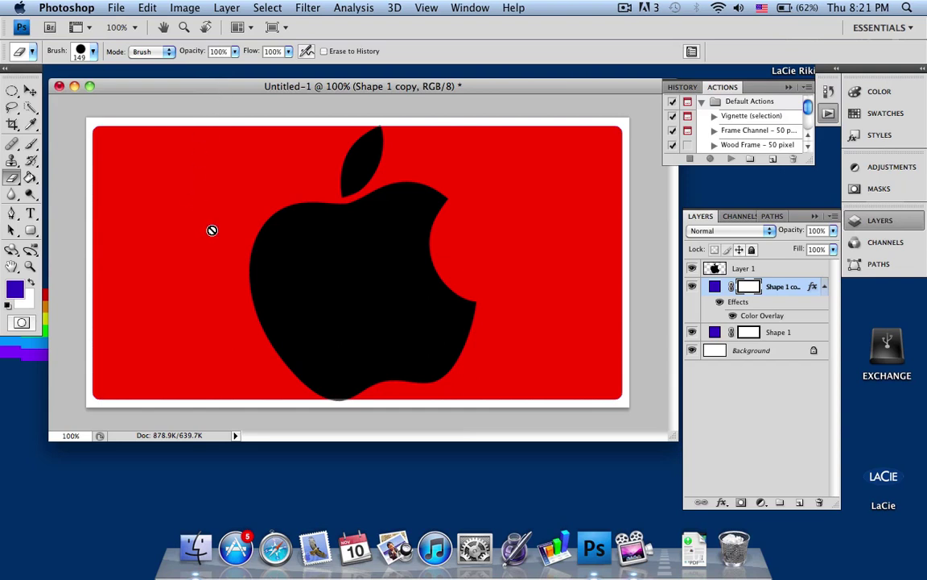
{"action": "left_click", "coordinate": [190, 207]}
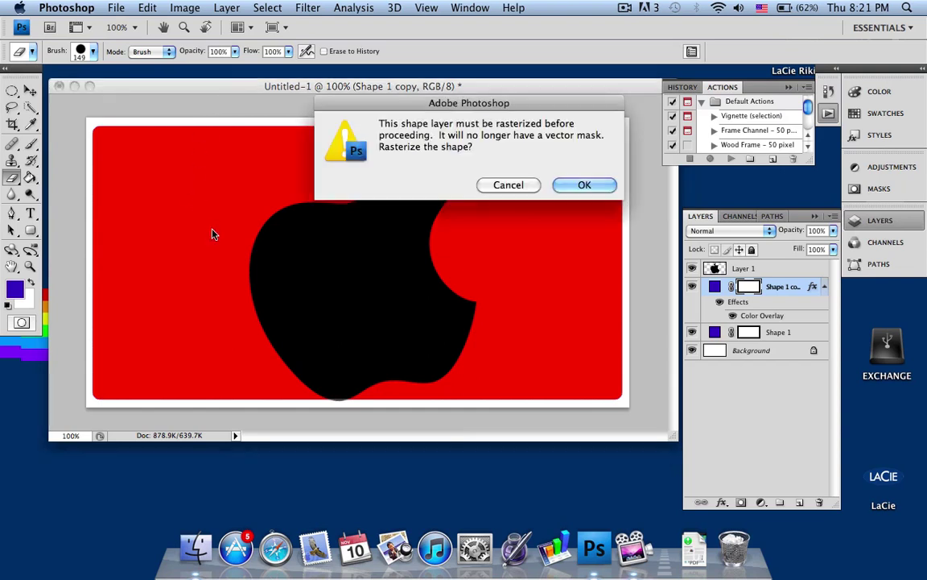
{"action": "left_click", "coordinate": [574, 187]}
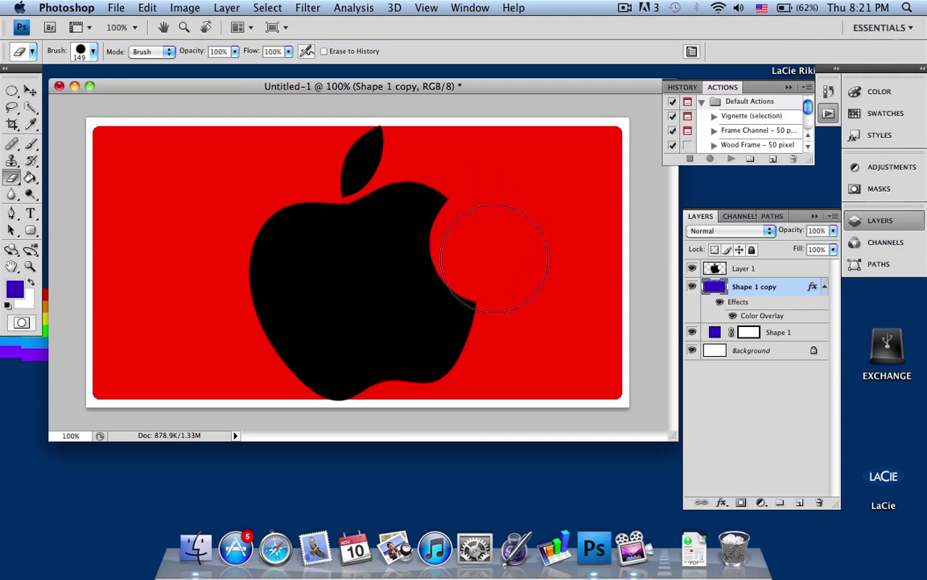
Erase the red copy's right side around the bite and up to the top edge
{"action": "left_click", "coordinate": [455, 314]}
{"action": "mouse_move", "coordinate": [456, 315]}
{"action": "left_mouse_down"}
{"action": "mouse_move", "coordinate": [472, 213]}
{"action": "mouse_move", "coordinate": [446, 241]}
{"action": "mouse_move", "coordinate": [393, 231]}
{"action": "mouse_move", "coordinate": [503, 219]}
{"action": "mouse_move", "coordinate": [528, 186]}
{"action": "mouse_move", "coordinate": [615, 170]}
{"action": "mouse_move", "coordinate": [623, 151]}
{"action": "mouse_move", "coordinate": [594, 235]}
{"action": "mouse_move", "coordinate": [554, 290]}
{"action": "mouse_move", "coordinate": [554, 331]}
{"action": "mouse_move", "coordinate": [587, 362]}
{"action": "mouse_move", "coordinate": [472, 358]}
{"action": "mouse_move", "coordinate": [385, 370]}
{"action": "mouse_move", "coordinate": [394, 354]}
{"action": "mouse_move", "coordinate": [473, 340]}
{"action": "left_mouse_up"}
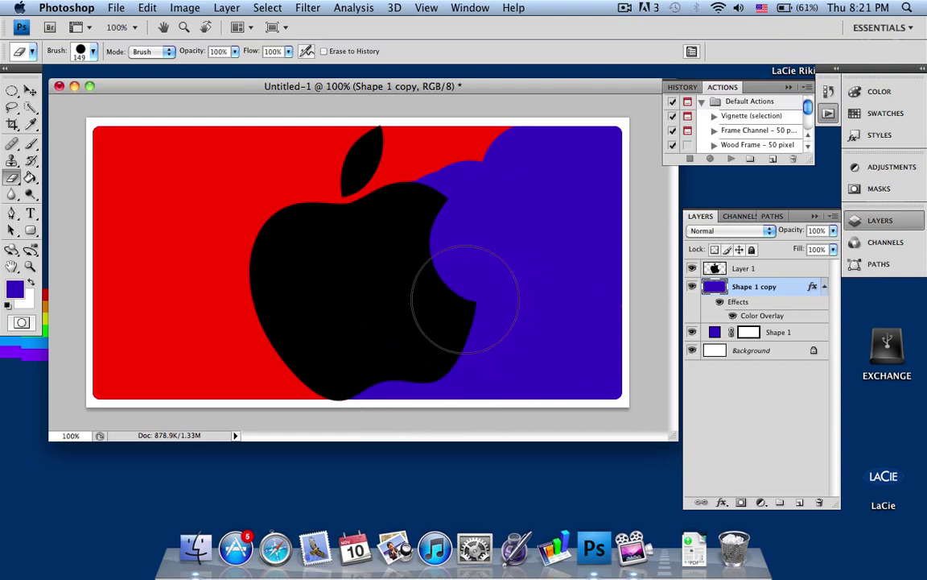
{"action": "mouse_move", "coordinate": [475, 213]}
{"action": "left_mouse_down"}
{"action": "mouse_move", "coordinate": [496, 160]}
{"action": "mouse_move", "coordinate": [504, 166]}
{"action": "mouse_move", "coordinate": [468, 179]}
{"action": "mouse_move", "coordinate": [459, 202]}
{"action": "mouse_move", "coordinate": [442, 180]}
{"action": "mouse_move", "coordinate": [452, 181]}
{"action": "mouse_move", "coordinate": [450, 156]}
{"action": "mouse_move", "coordinate": [425, 153]}
{"action": "mouse_move", "coordinate": [429, 145]}
{"action": "mouse_move", "coordinate": [437, 192]}
{"action": "mouse_move", "coordinate": [391, 211]}
{"action": "left_mouse_up"}
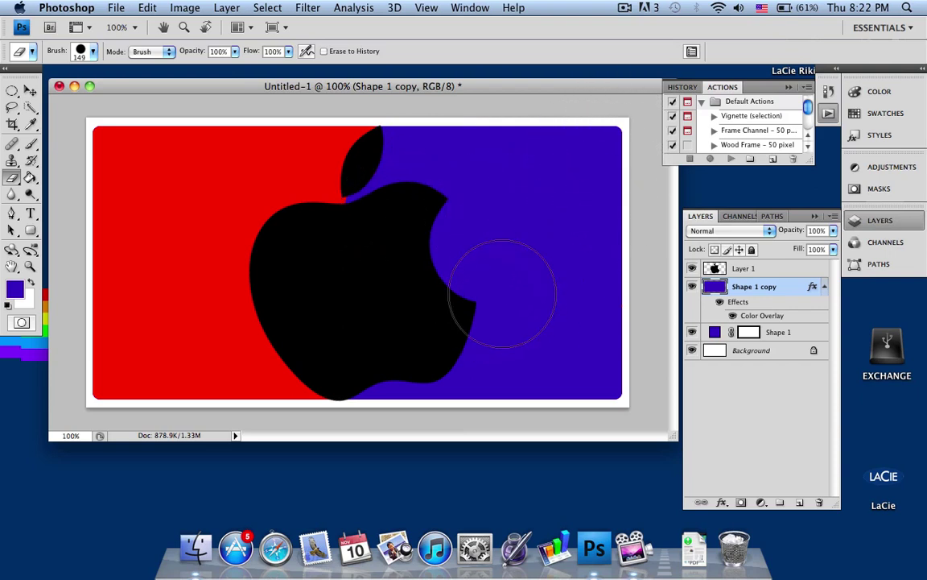
{"action": "left_click", "coordinate": [31, 92]}
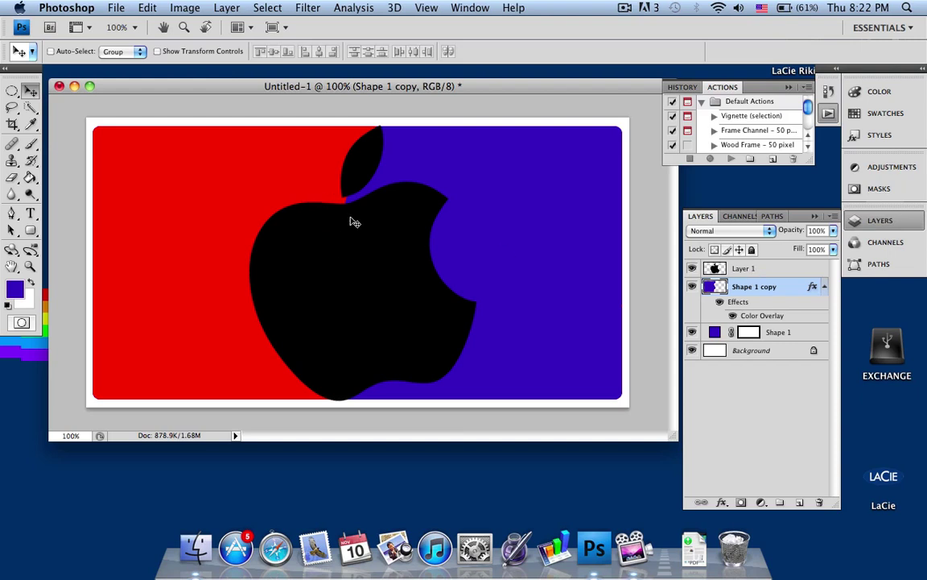
Add a white (ffffff) Color Overlay to Layer 1 so the apple turns white
{"action": "left_click", "coordinate": [768, 270]}
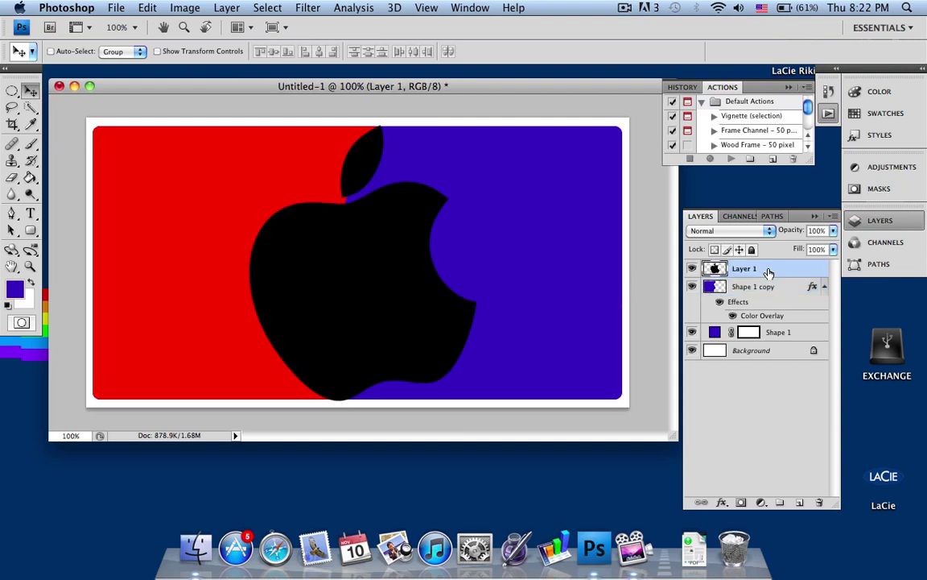
{"action": "double_click", "coordinate": [776, 274]}
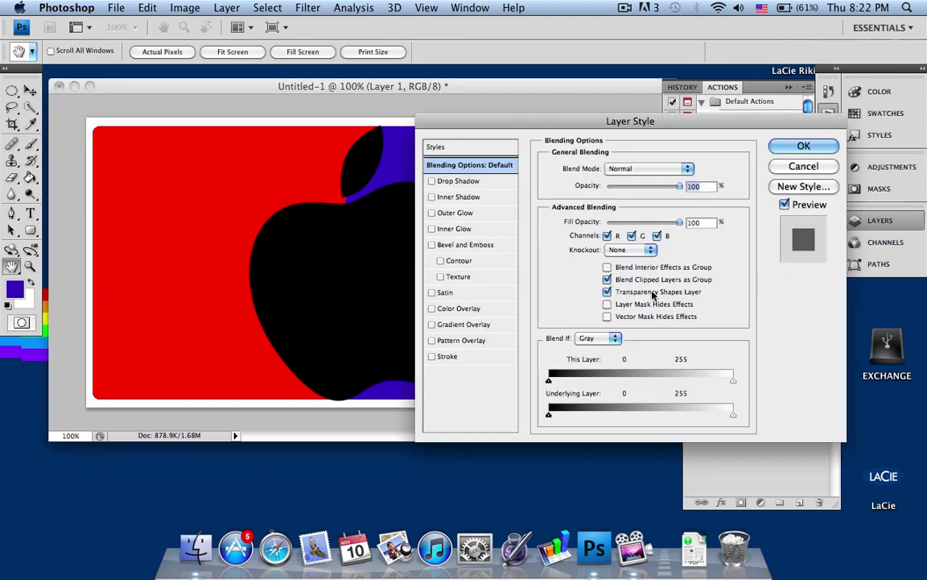
{"action": "left_click", "coordinate": [461, 313]}
{"action": "left_click", "coordinate": [690, 169]}
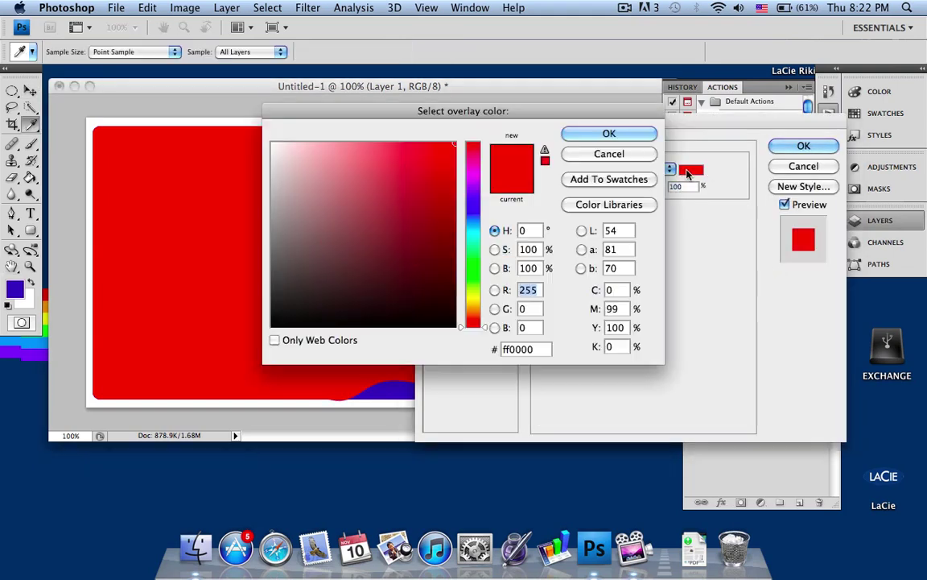
{"action": "left_click_drag", "start_coordinate": [454, 169], "coordinate": [193, 110]}
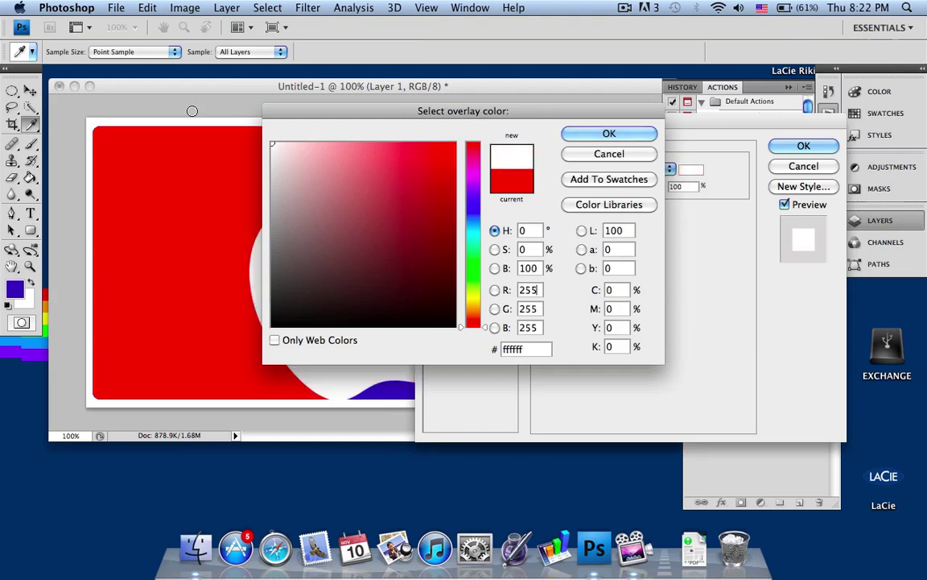
{"action": "key", "text": "Return"}
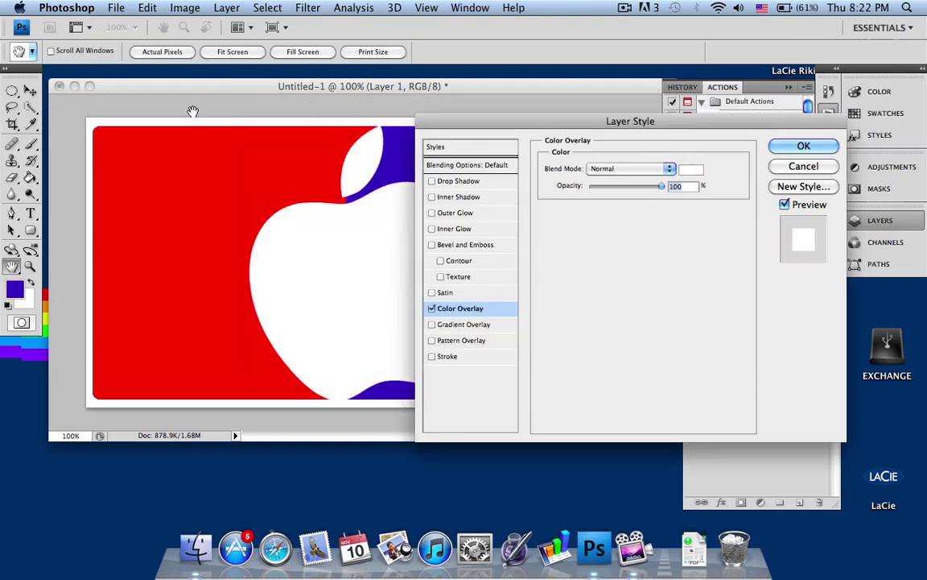
{"action": "left_click", "coordinate": [787, 149]}
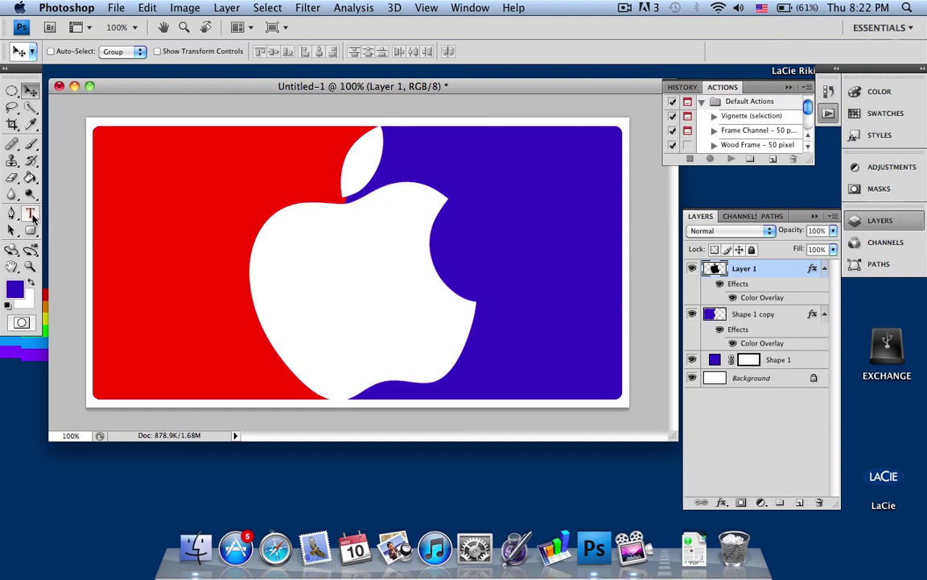
Type 'Apple' at the bottom right of the blue half and size it 36 pt
{"action": "left_click", "coordinate": [30, 215]}
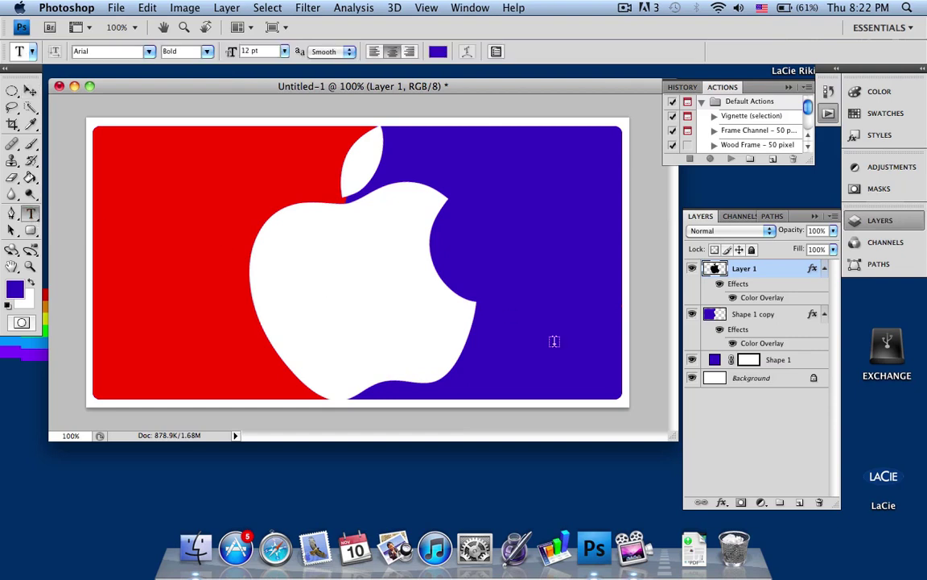
{"action": "left_click", "coordinate": [488, 370]}
{"action": "type", "text": "App"}
{"action": "double_click", "coordinate": [484, 371]}
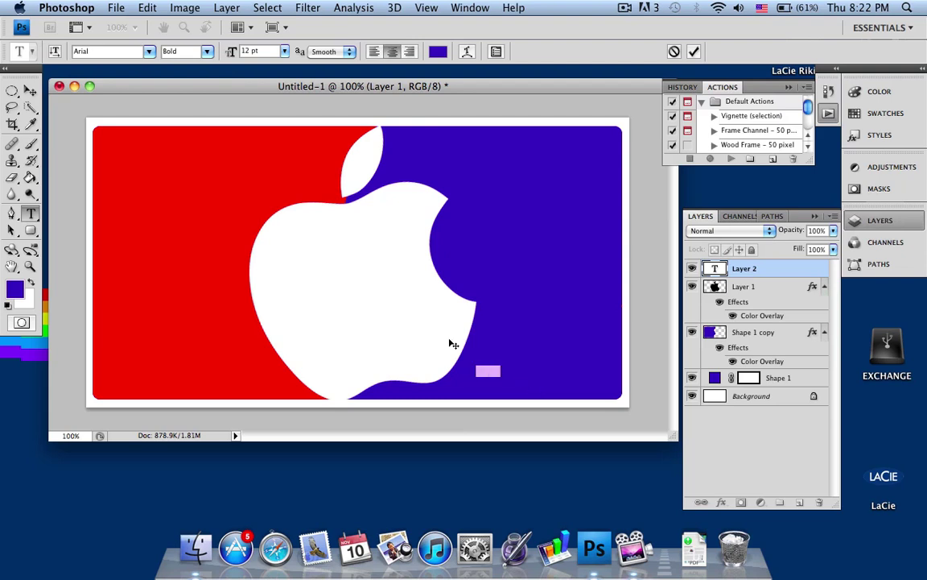
{"action": "left_click", "coordinate": [285, 50]}
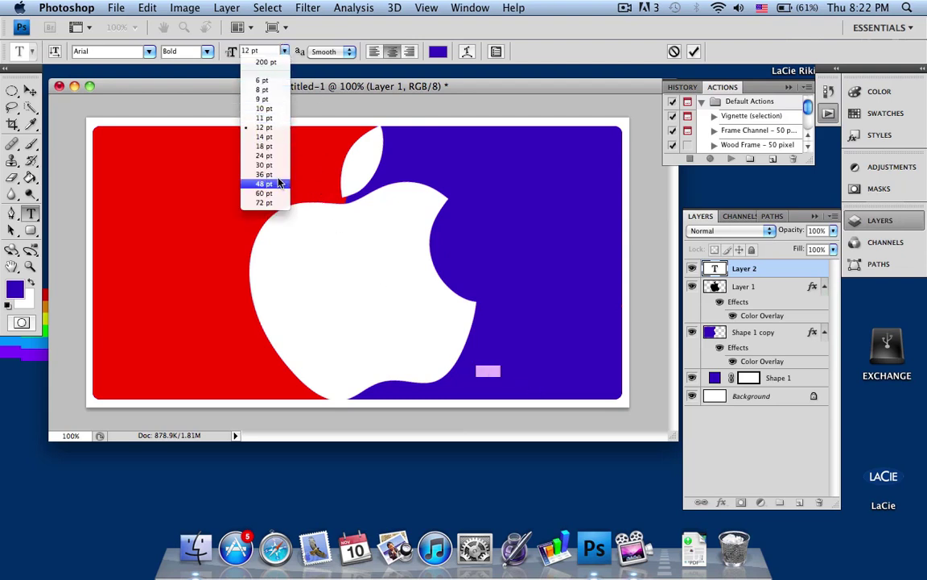
{"action": "left_click", "coordinate": [266, 175]}
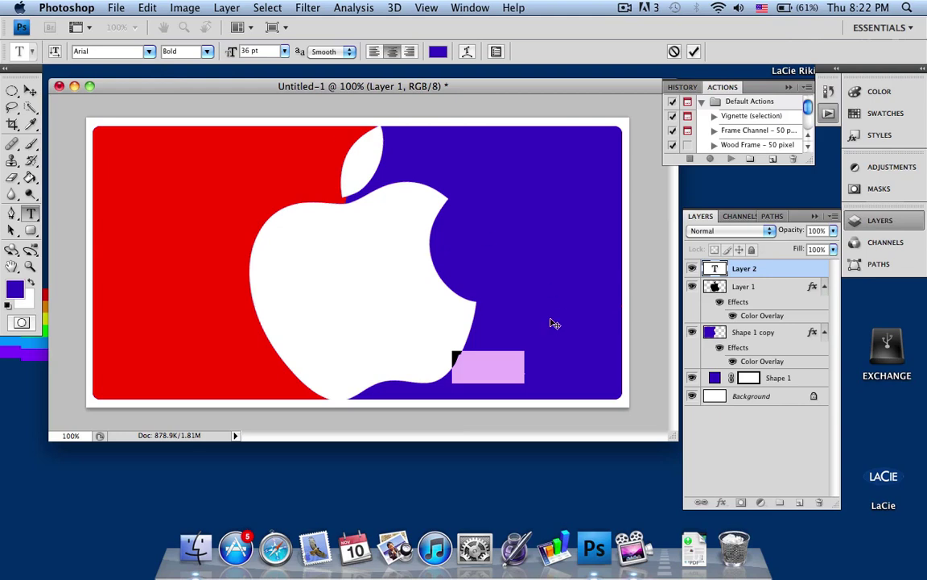
Make the Apple text white, commit it, and nudge it slightly right
{"action": "left_click", "coordinate": [437, 52]}
{"action": "left_click", "coordinate": [325, 155]}
{"action": "left_click_drag", "start_coordinate": [325, 155], "coordinate": [262, 117]}
{"action": "key", "text": "Return"}
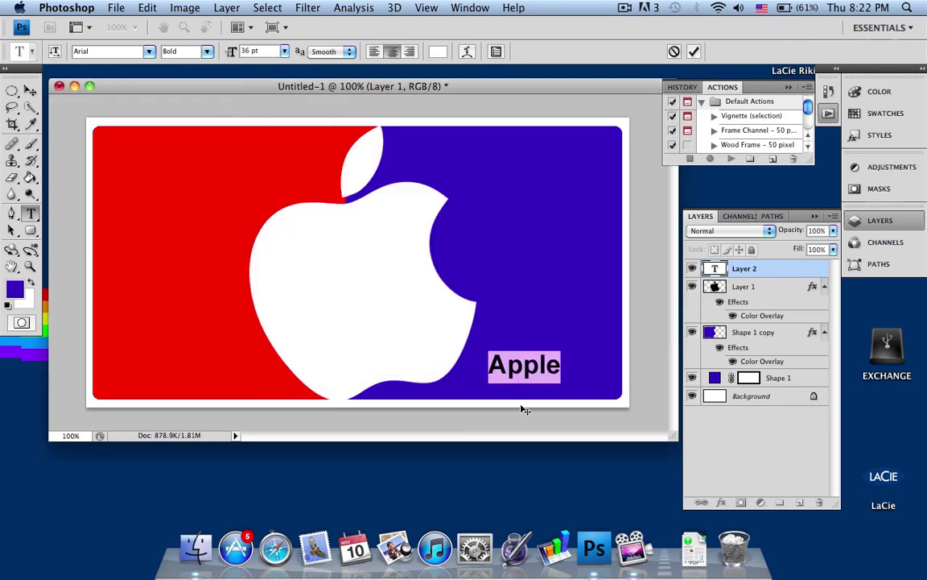
{"action": "left_click", "coordinate": [31, 91]}
{"action": "key", "text": "shift+Right"}
{"action": "key", "text": "Right"}
{"action": "key", "text": "Right"}
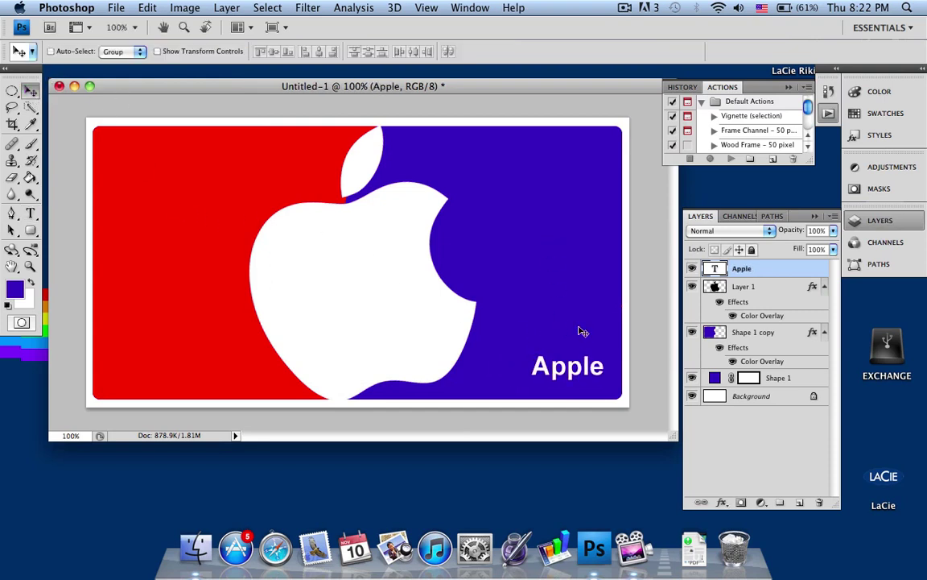